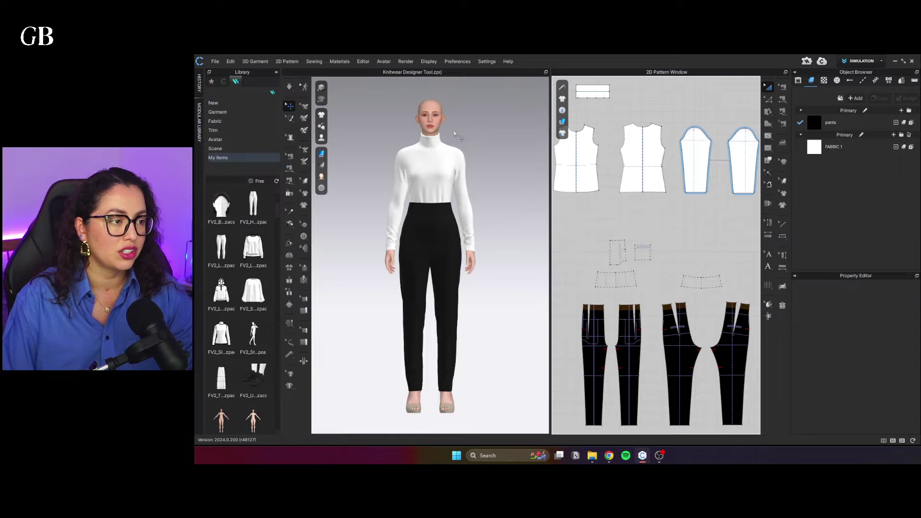
Set the material type of the white sweater fabric FABRIC 1 to Knitwear
{"action": "scroll", "coordinate": [455, 133], "scroll_direction": "up", "scroll_amount": 6}
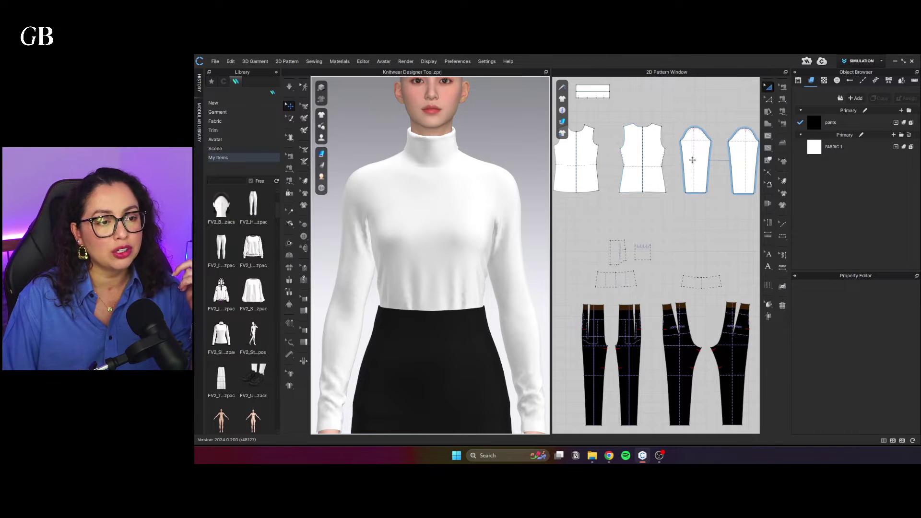
{"action": "scroll", "coordinate": [679, 178], "scroll_direction": "down", "scroll_amount": 2}
{"action": "middle_click_drag", "start_coordinate": [679, 178], "coordinate": [667, 233]}
{"action": "scroll", "coordinate": [667, 223], "scroll_direction": "up", "scroll_amount": 1}
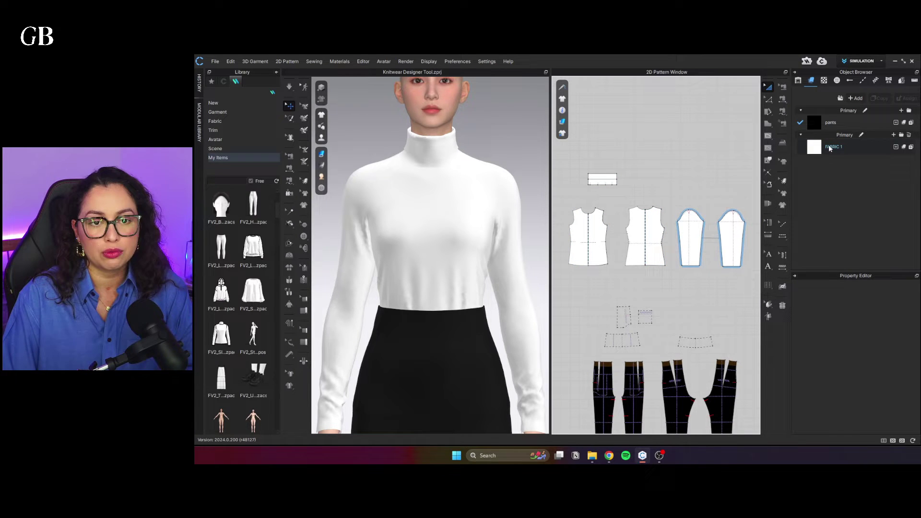
{"action": "left_click", "coordinate": [857, 150]}
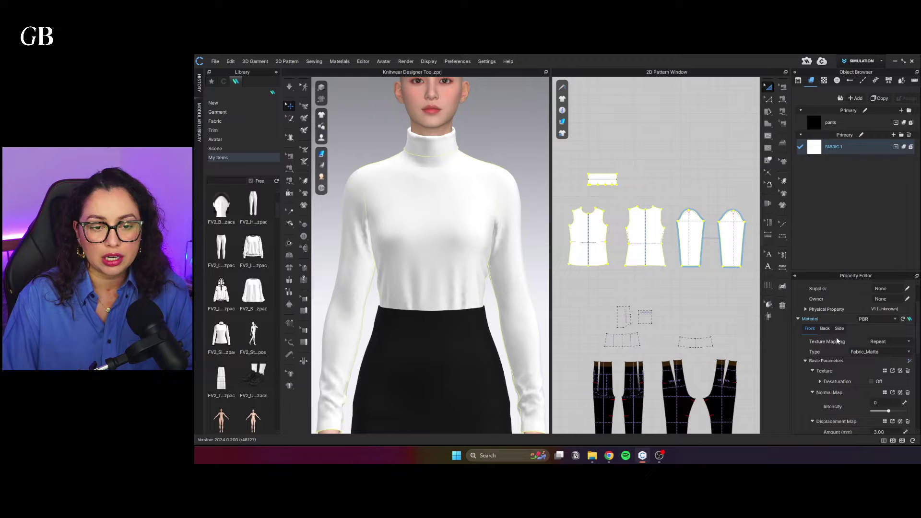
{"action": "left_click_drag", "start_coordinate": [852, 271], "coordinate": [855, 189]}
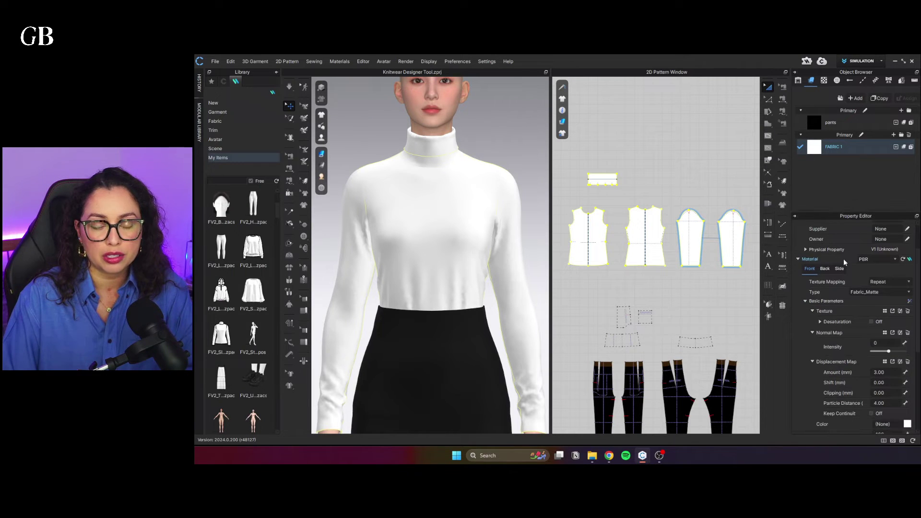
{"action": "left_click", "coordinate": [894, 292]}
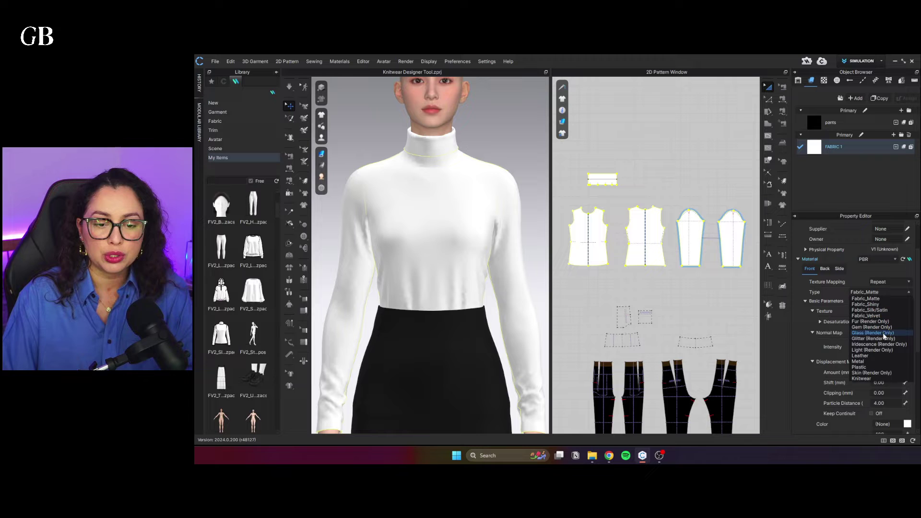
{"action": "left_click", "coordinate": [871, 277]}
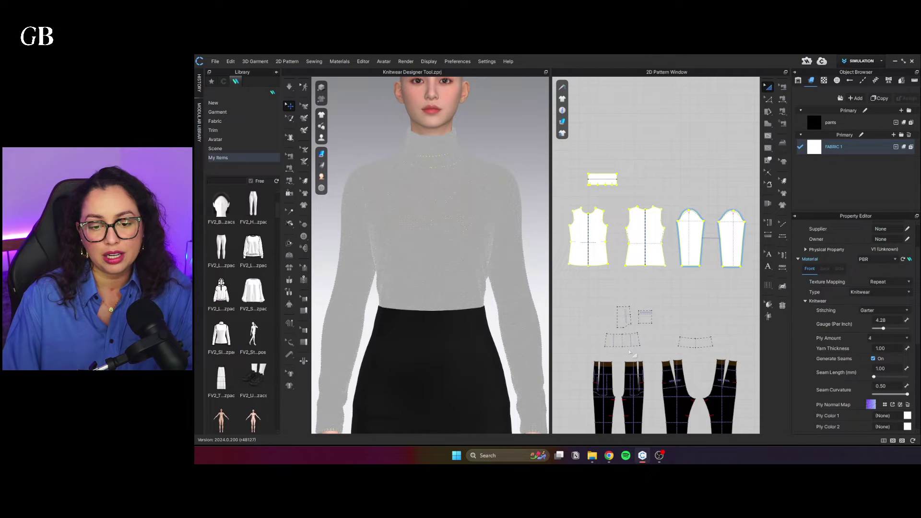
Set the knitwear fabric's Ply Color 1 to Pantone orange and Ply Color 2 to Pantone blue
{"action": "scroll", "coordinate": [410, 232], "scroll_direction": "up", "scroll_amount": 10}
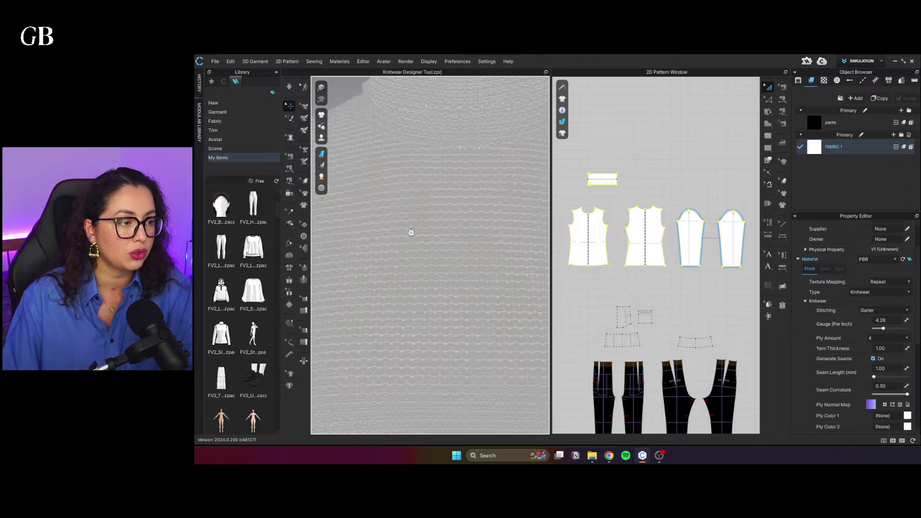
{"action": "scroll", "coordinate": [861, 401], "scroll_direction": "down", "scroll_amount": 3}
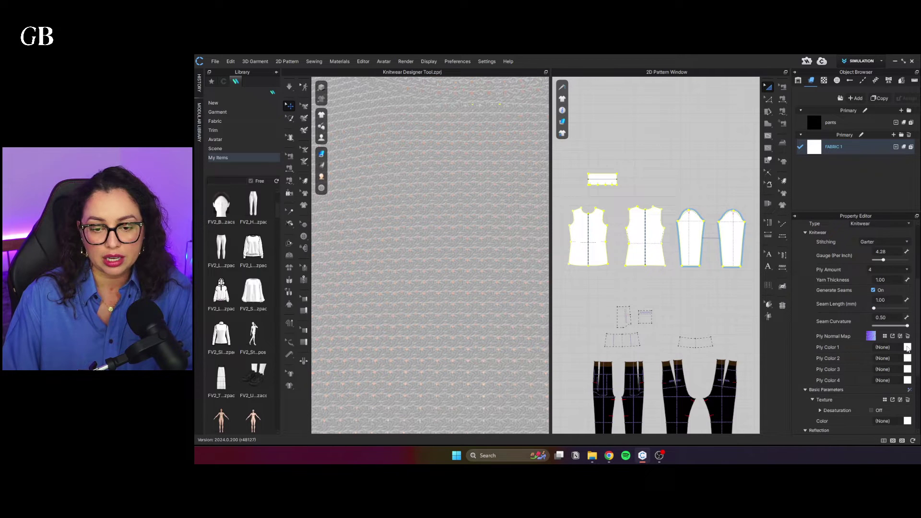
{"action": "left_click", "coordinate": [907, 347]}
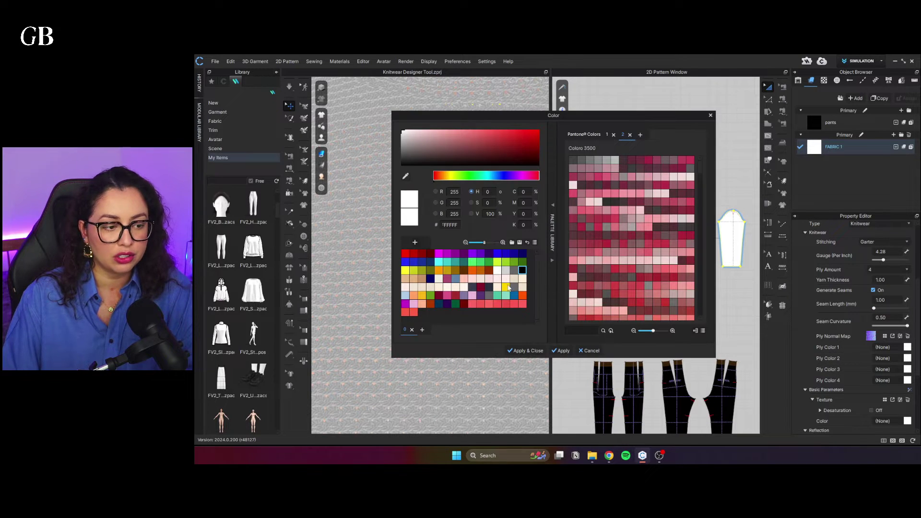
{"action": "left_click", "coordinate": [522, 295]}
{"action": "left_click", "coordinate": [536, 351]}
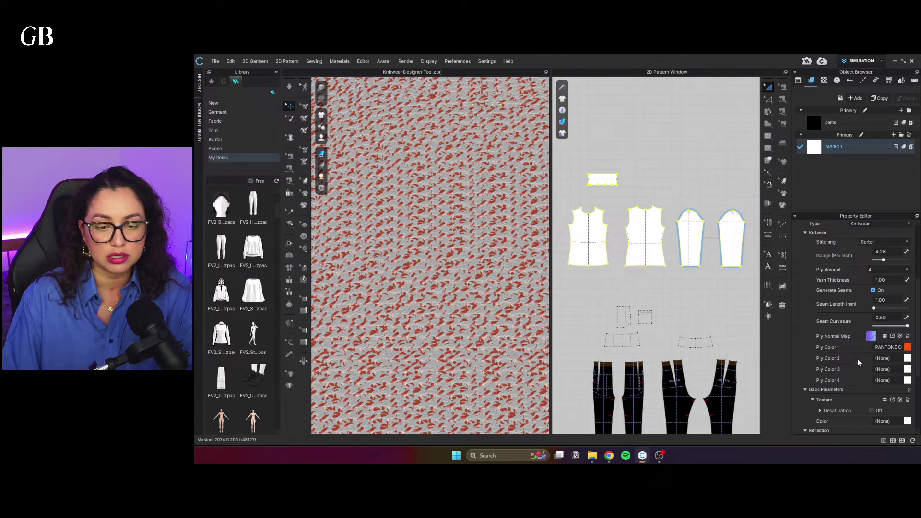
{"action": "left_click", "coordinate": [907, 359]}
{"action": "left_click", "coordinate": [514, 295]}
{"action": "left_click", "coordinate": [525, 351]}
Set the knitwear fabric's Ply Color 3 to Pantone mint green and Ply Color 4 to black
{"action": "left_click", "coordinate": [907, 370]}
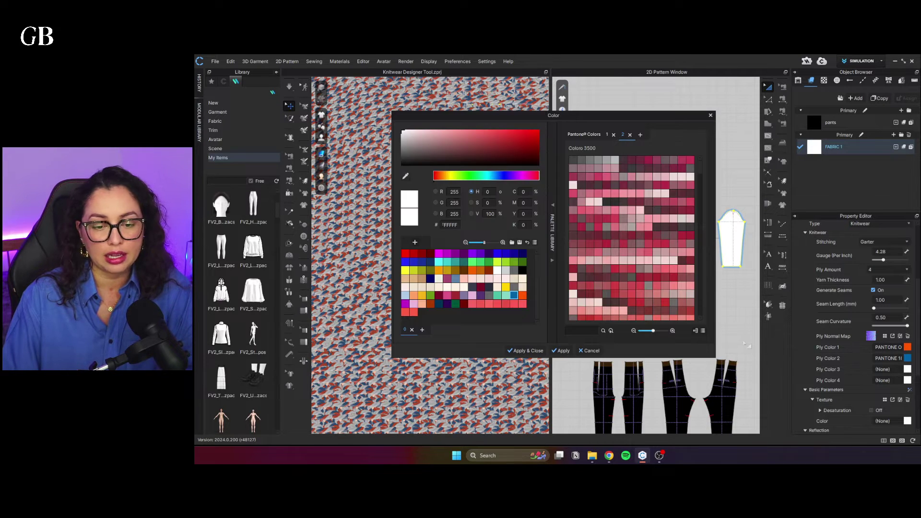
{"action": "left_click", "coordinate": [498, 295]}
{"action": "left_click", "coordinate": [525, 351]}
{"action": "left_click", "coordinate": [908, 380]}
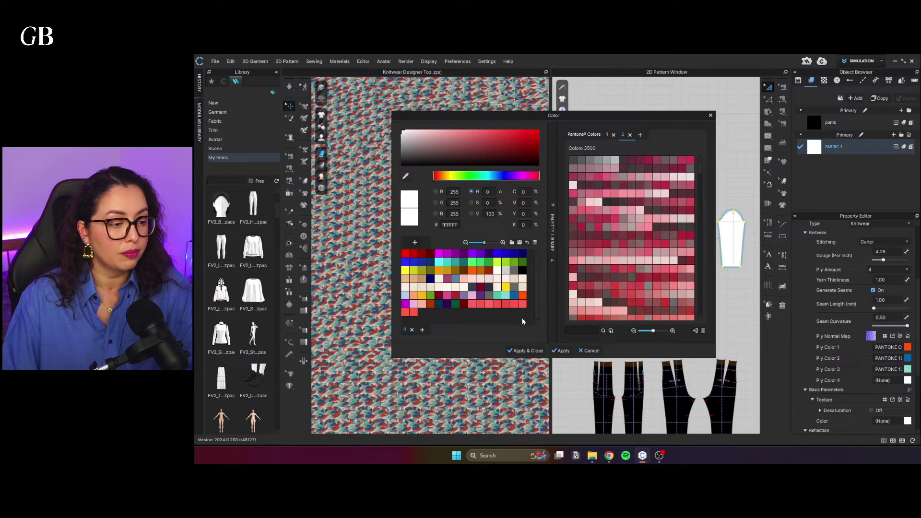
{"action": "left_click", "coordinate": [524, 319]}
{"action": "left_click", "coordinate": [526, 351]}
Change the knitwear stitching to Stockinette and enlarge the 3D view to inspect the knit around the turtleneck
{"action": "scroll", "coordinate": [871, 270], "scroll_direction": "up", "scroll_amount": 2}
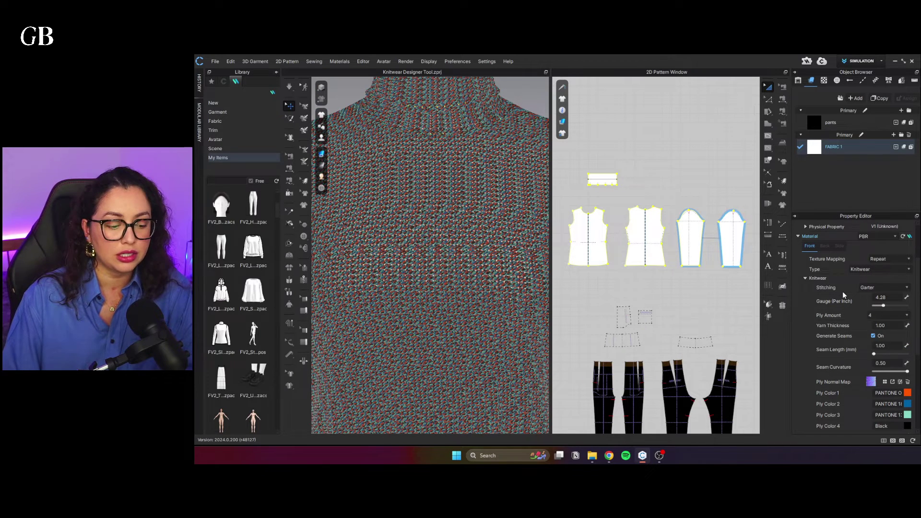
{"action": "left_click", "coordinate": [888, 287]}
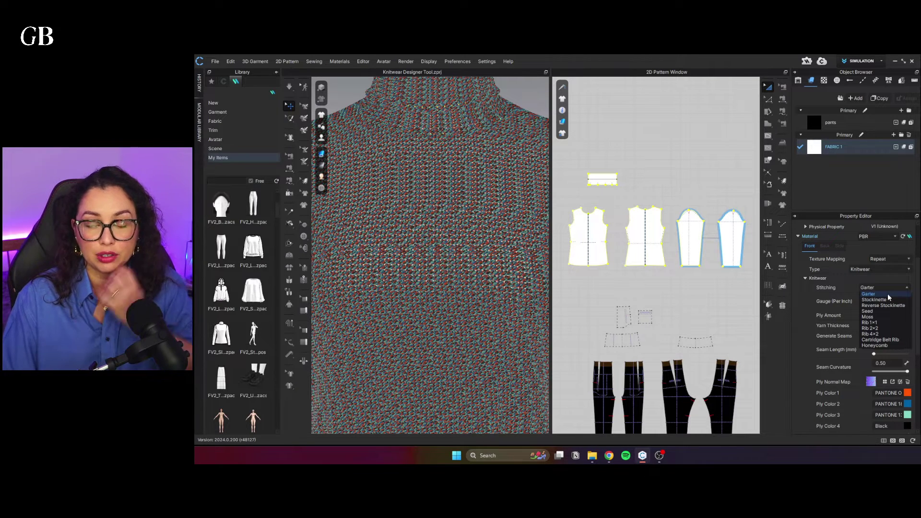
{"action": "left_click", "coordinate": [874, 299]}
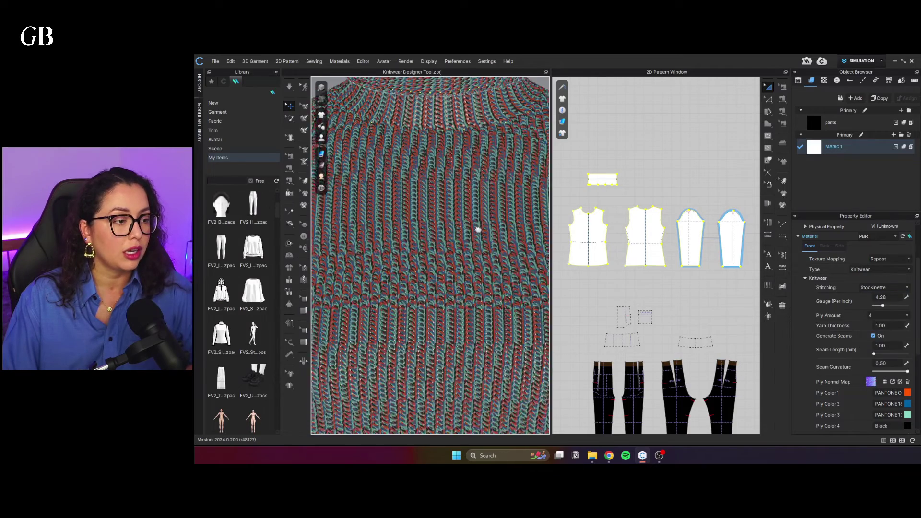
{"action": "scroll", "coordinate": [473, 247], "scroll_direction": "down", "scroll_amount": 5}
{"action": "mouse_move", "coordinate": [472, 247]}
{"action": "middle_mouse_down"}
{"action": "mouse_move", "coordinate": [468, 223]}
{"action": "mouse_move", "coordinate": [461, 235]}
{"action": "middle_mouse_up"}
{"action": "scroll", "coordinate": [470, 223], "scroll_direction": "up", "scroll_amount": 2}
{"action": "left_click", "coordinate": [891, 441]}
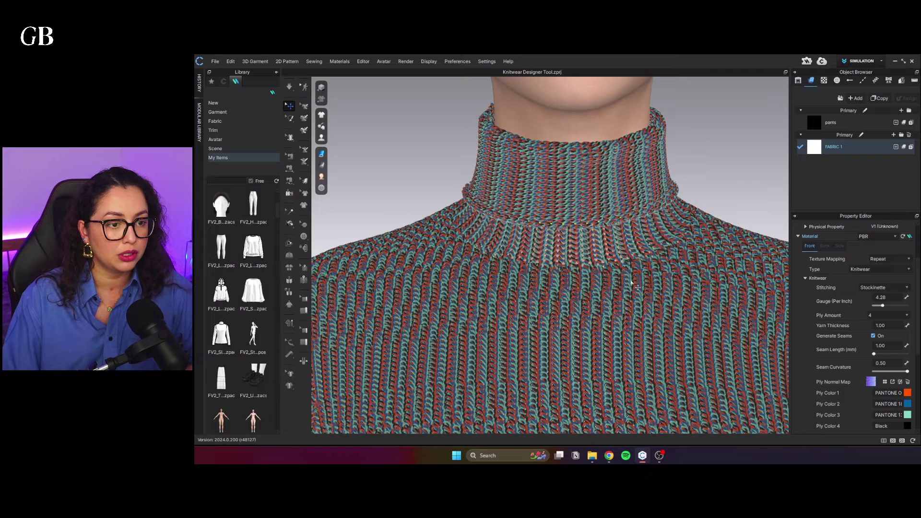
{"action": "middle_click_drag", "start_coordinate": [672, 272], "coordinate": [651, 272]}
Try the Reverse Stockinette, Seed and Moss stitching options on the sweater's knitwear fabric
{"action": "left_click", "coordinate": [896, 287]}
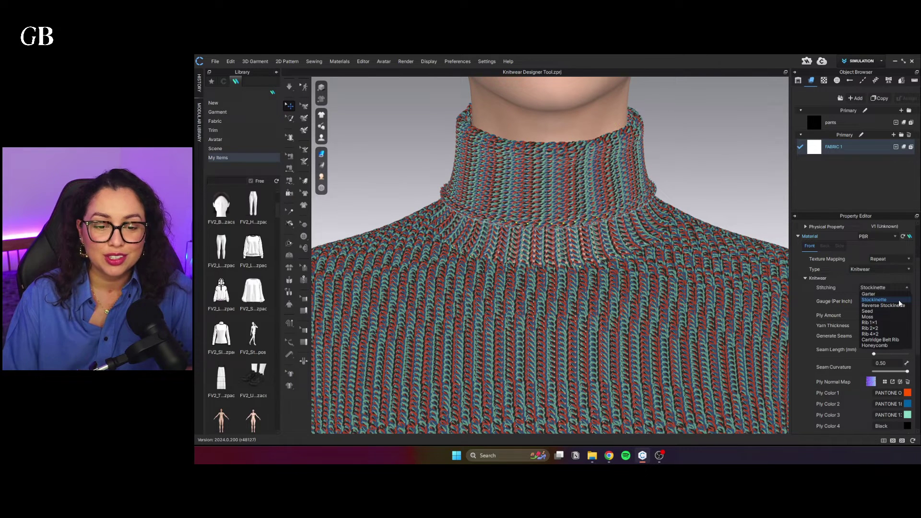
{"action": "left_click", "coordinate": [901, 306]}
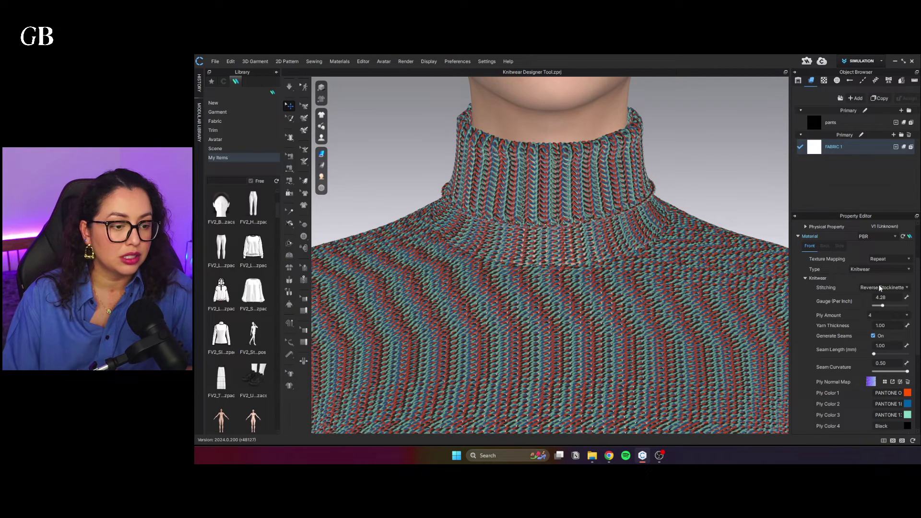
{"action": "key", "text": "Down"}
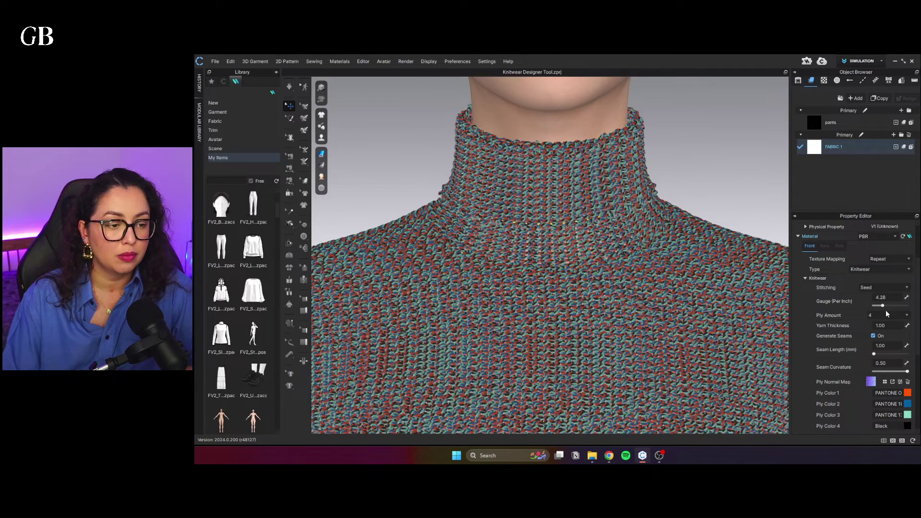
{"action": "key", "text": "Down"}
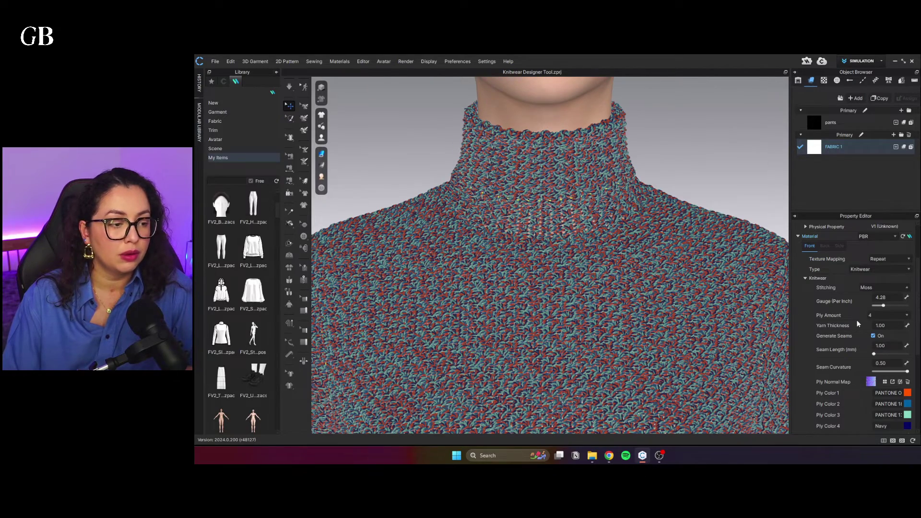
Try the Rib 4×2, Cartridge Belt Rib and Honeycomb stitching options on the sweater's knitwear fabric
{"action": "key", "text": "Down"}
{"action": "key", "text": "Down"}
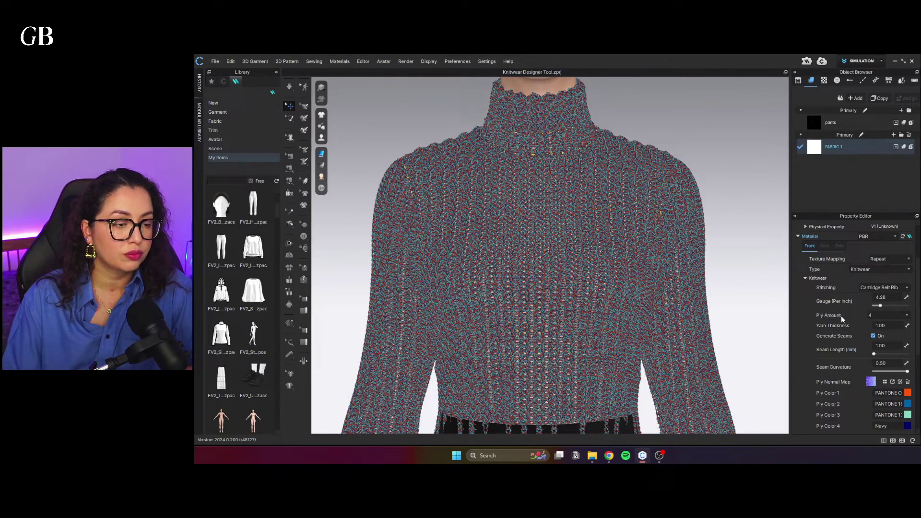
{"action": "key", "text": "Down"}
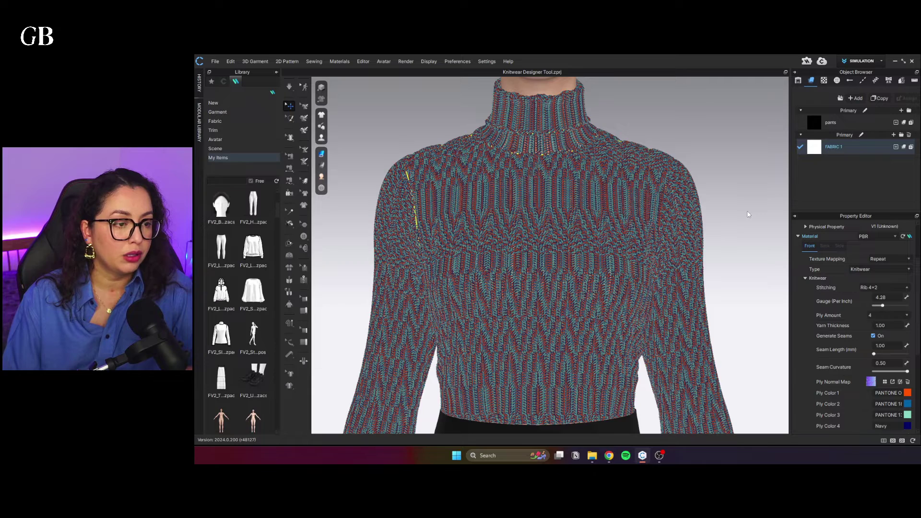
{"action": "key", "text": "Up"}
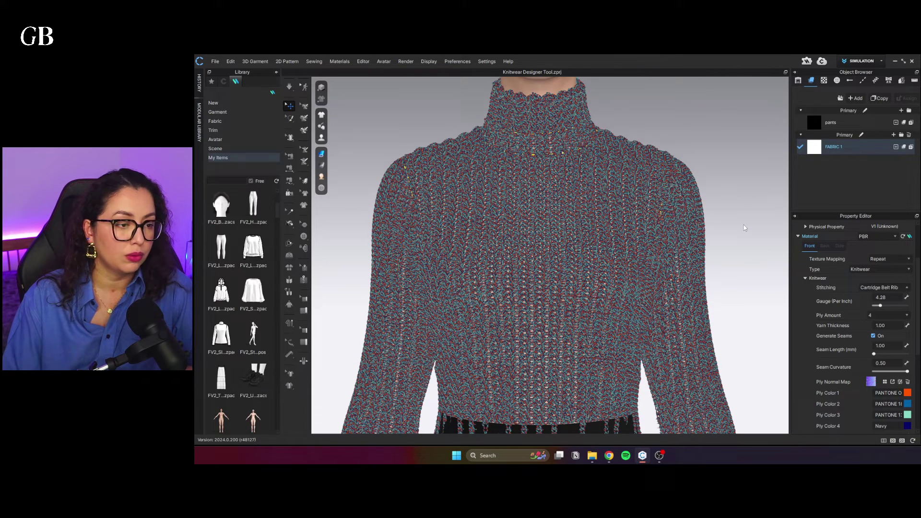
{"action": "key", "text": "Up"}
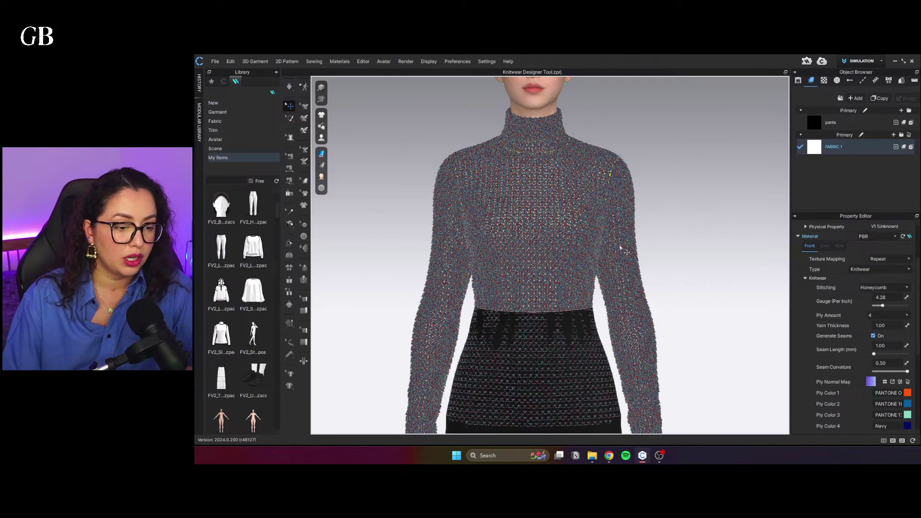
{"action": "middle_click_drag", "start_coordinate": [623, 249], "coordinate": [633, 282]}
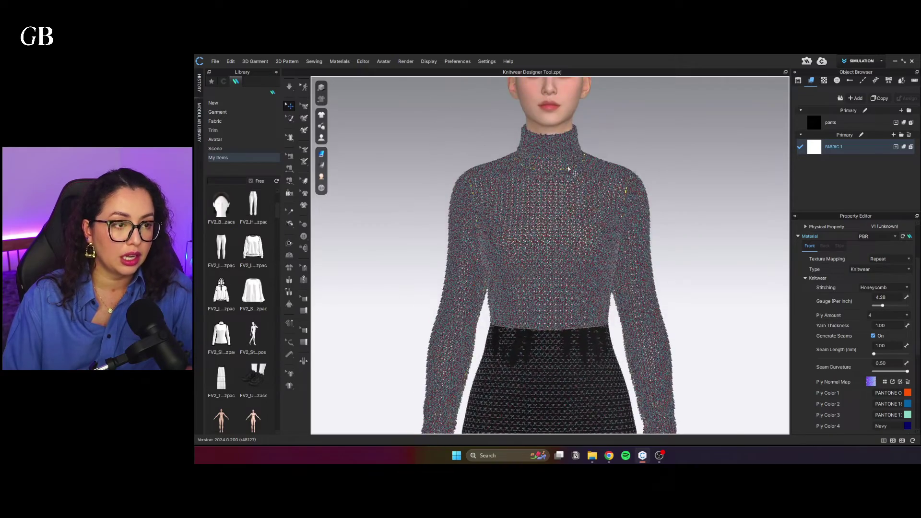
Raise the knit gauge to 8.20 per inch for comparison and settle on a gauge of 4.00
{"action": "scroll", "coordinate": [568, 168], "scroll_direction": "up", "scroll_amount": 3}
{"action": "middle_click_drag", "start_coordinate": [569, 166], "coordinate": [574, 238]}
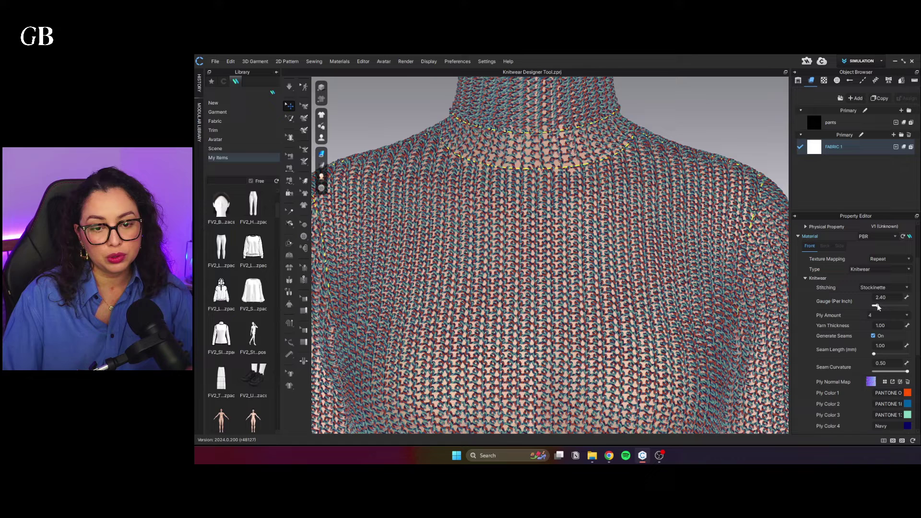
{"action": "left_click_drag", "start_coordinate": [878, 307], "coordinate": [894, 308]}
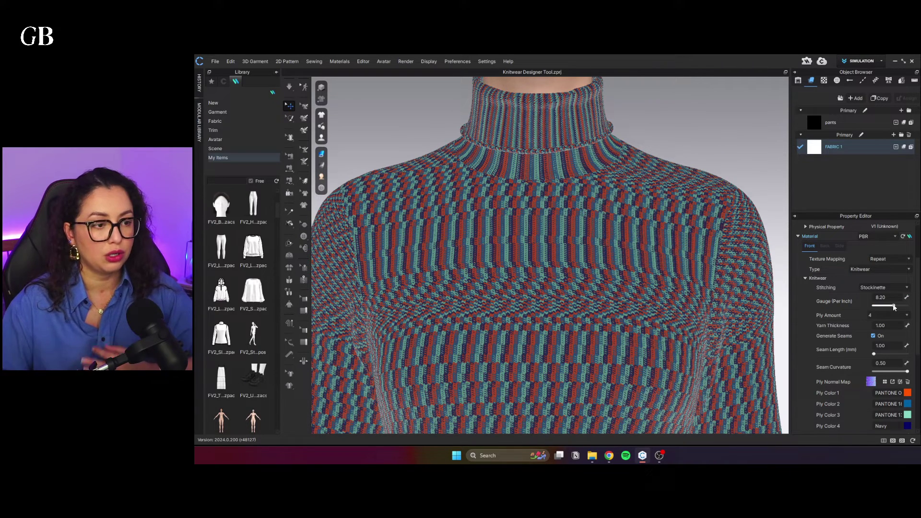
{"action": "left_click_drag", "start_coordinate": [894, 307], "coordinate": [882, 306]}
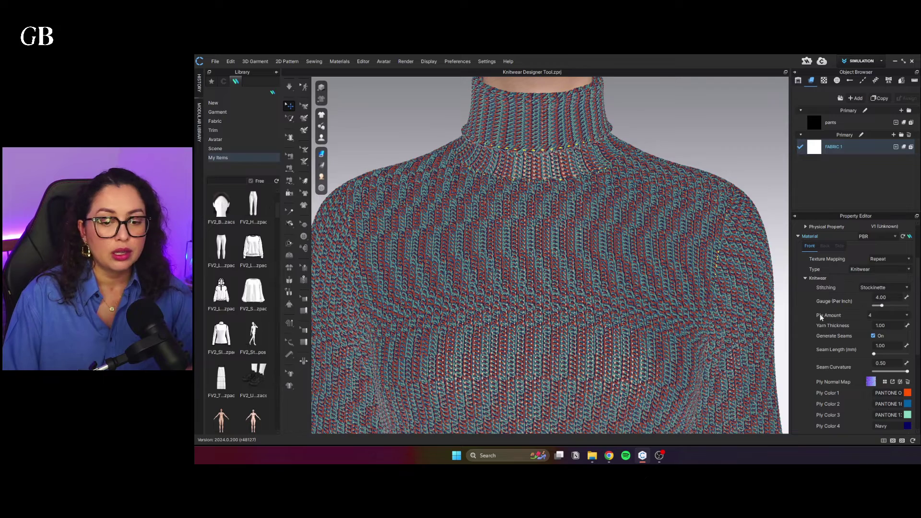
Try ply amounts of 1 and 2 for the yarn, return the ply amount to 4 and inspect the strands
{"action": "left_click", "coordinate": [891, 319]}
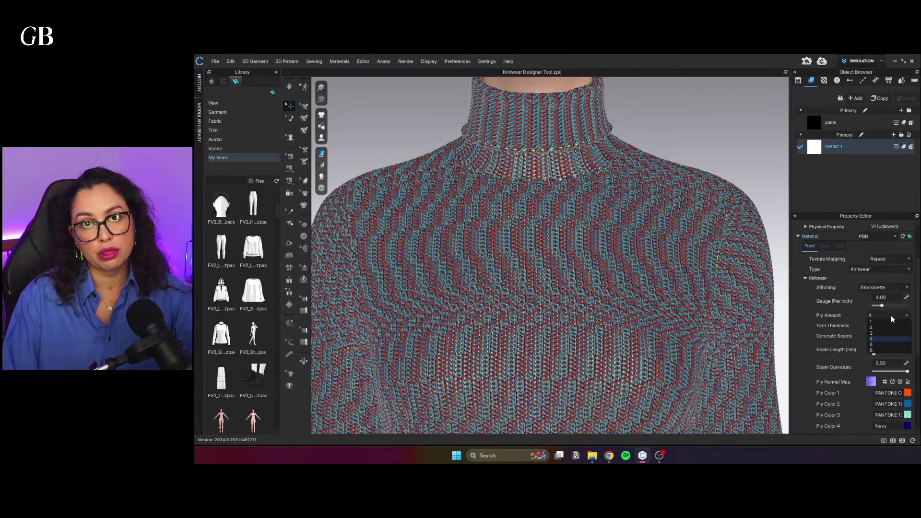
{"action": "left_click", "coordinate": [887, 322]}
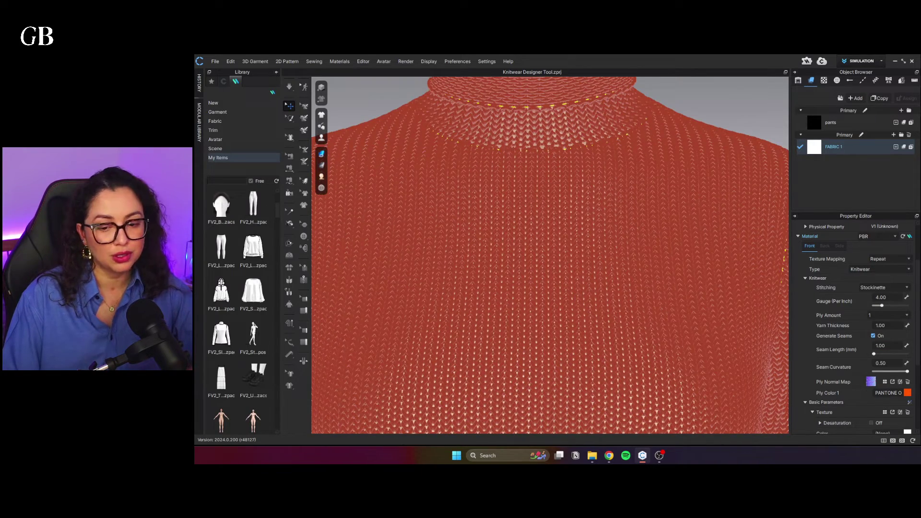
{"action": "scroll", "coordinate": [546, 269], "scroll_direction": "down", "scroll_amount": 6}
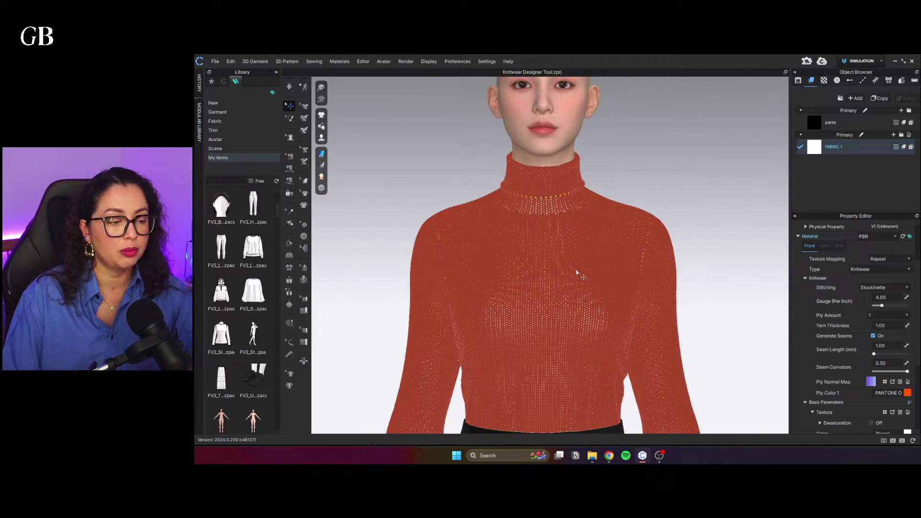
{"action": "left_click", "coordinate": [883, 312]}
{"action": "left_click", "coordinate": [885, 327]}
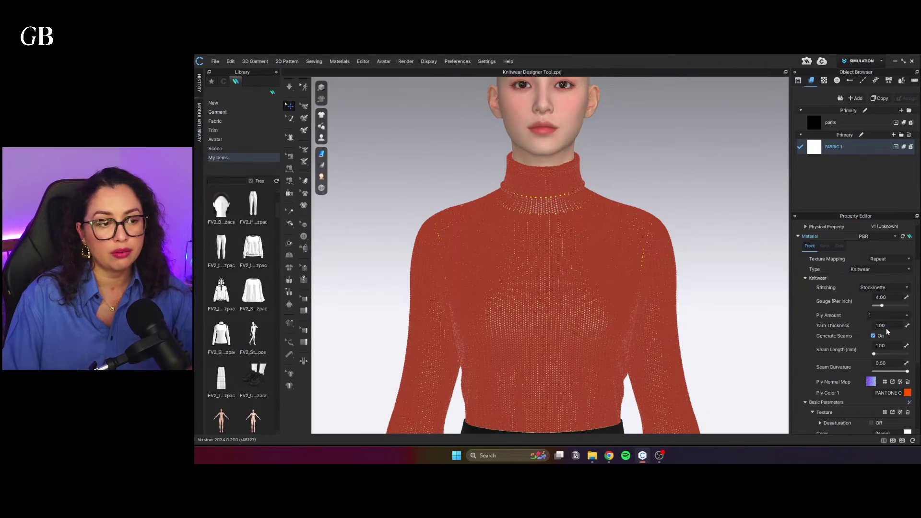
{"action": "scroll", "coordinate": [529, 275], "scroll_direction": "up", "scroll_amount": 5}
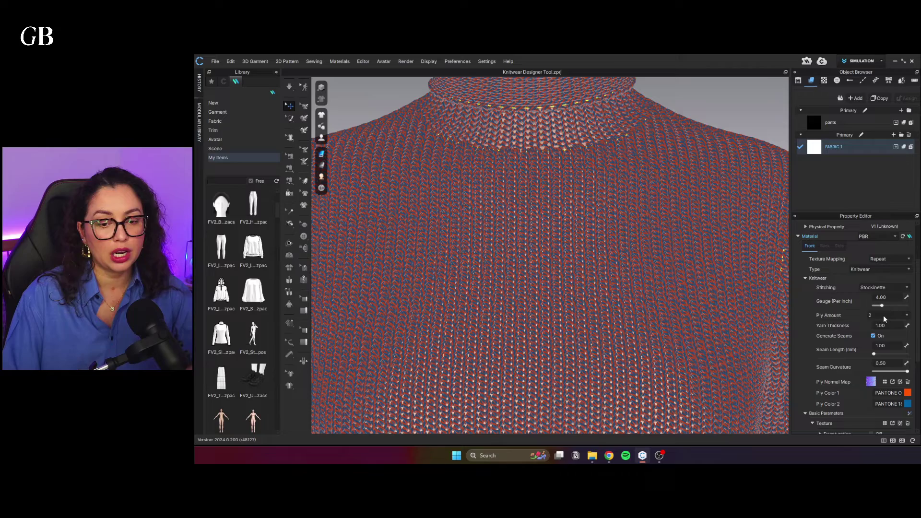
{"action": "left_click", "coordinate": [885, 317]}
{"action": "left_click", "coordinate": [888, 336]}
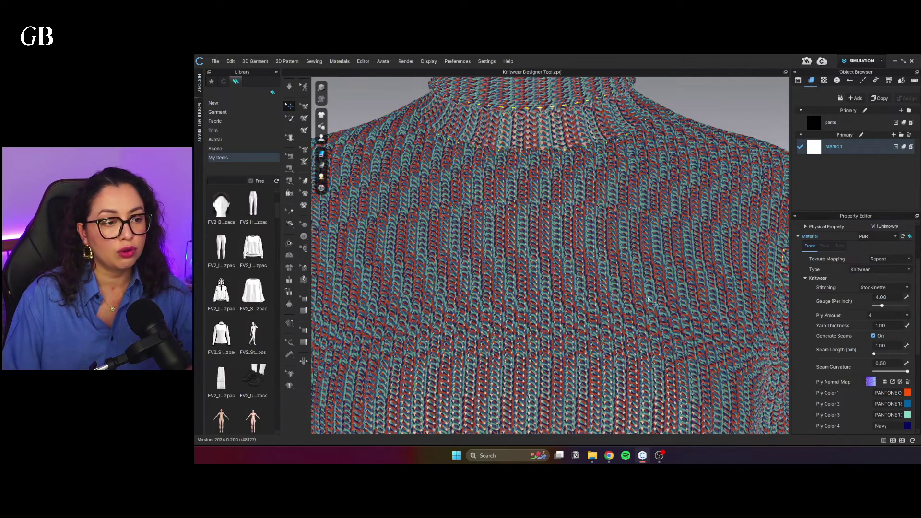
{"action": "scroll", "coordinate": [528, 277], "scroll_direction": "up", "scroll_amount": 10}
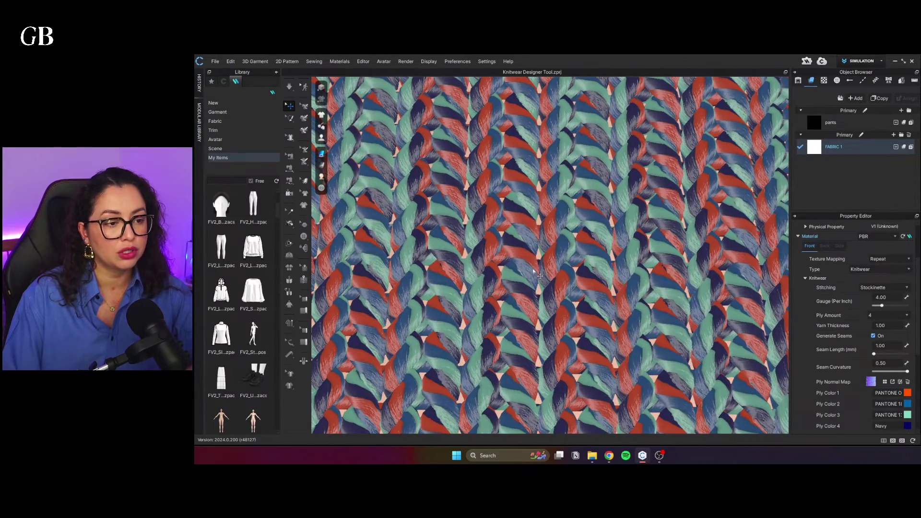
Try ply amounts of 1 and 4 again on the sweater's yarn and settle on a ply amount of 2
{"action": "left_click", "coordinate": [885, 317]}
{"action": "left_click", "coordinate": [882, 326]}
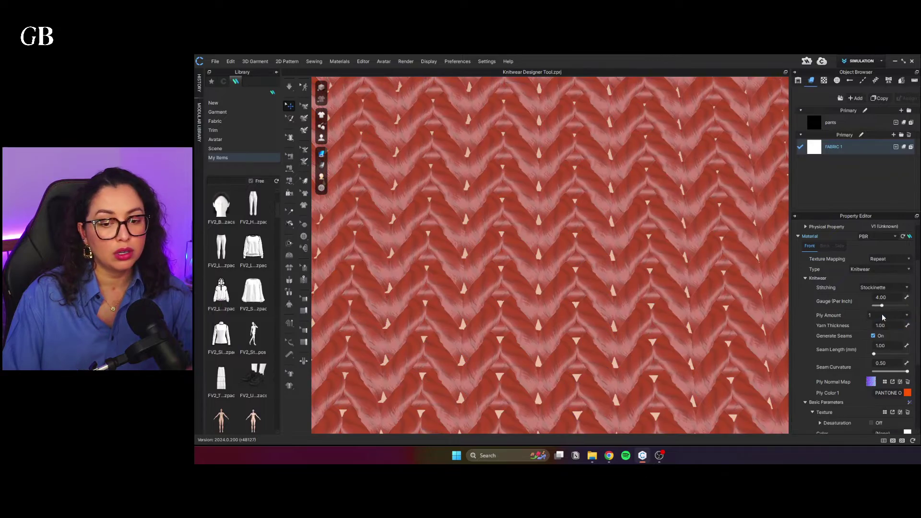
{"action": "left_click", "coordinate": [886, 315]}
{"action": "left_click", "coordinate": [885, 342]}
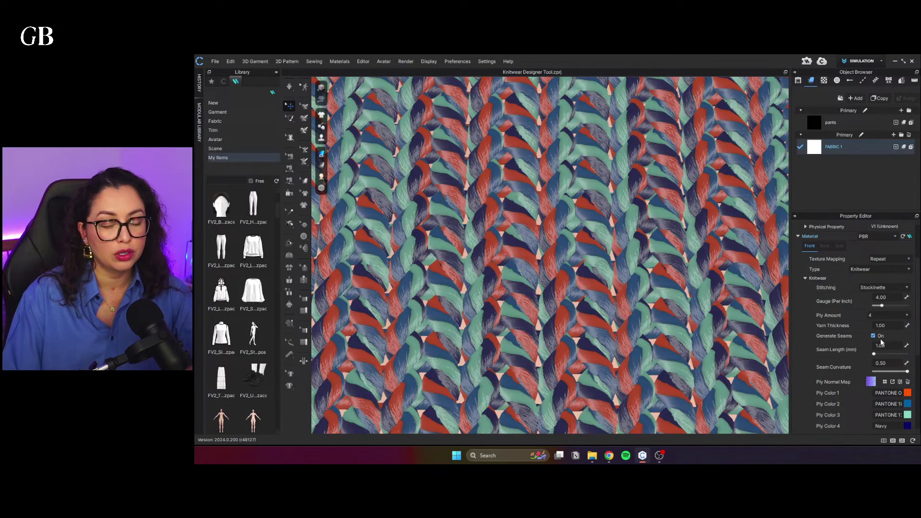
{"action": "left_click", "coordinate": [883, 327]}
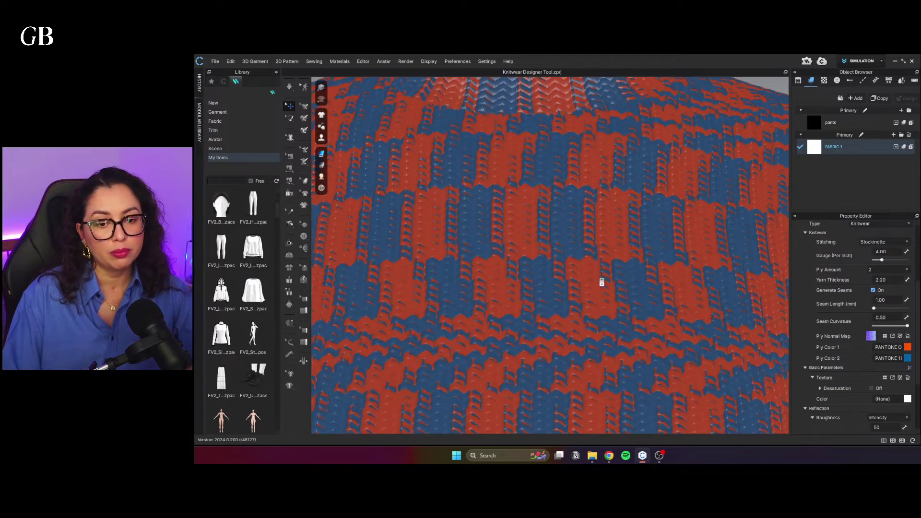
Try yarn thicknesses of 2.00 and 3.00 on the sweater and inspect the knit up close
{"action": "scroll", "coordinate": [600, 280], "scroll_direction": "up", "scroll_amount": 8}
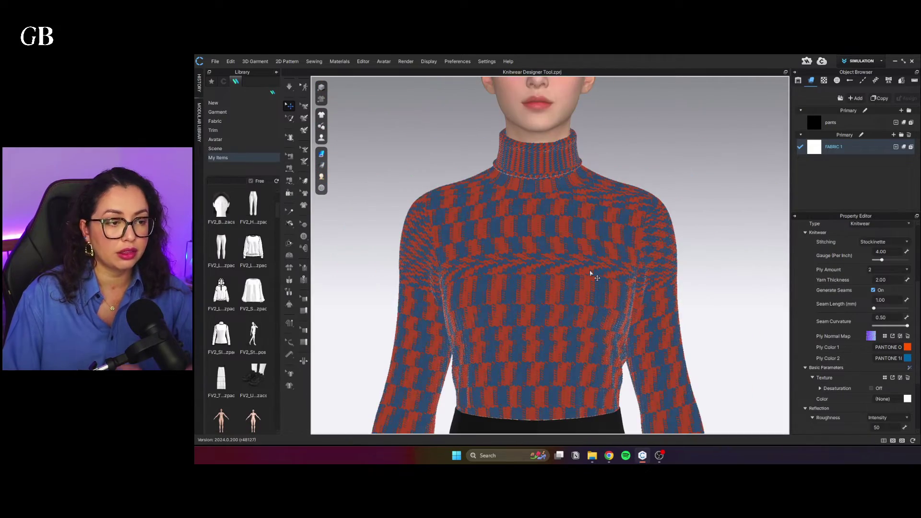
{"action": "scroll", "coordinate": [591, 274], "scroll_direction": "down", "scroll_amount": 2}
{"action": "scroll", "coordinate": [592, 275], "scroll_direction": "down", "scroll_amount": 5}
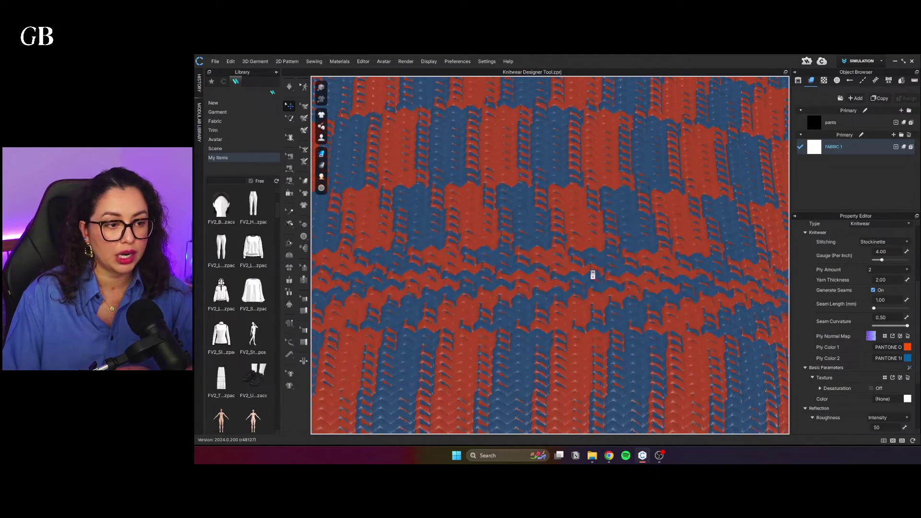
{"action": "left_click", "coordinate": [896, 279]}
{"action": "type", "text": "3"}
{"action": "key", "text": "Return"}
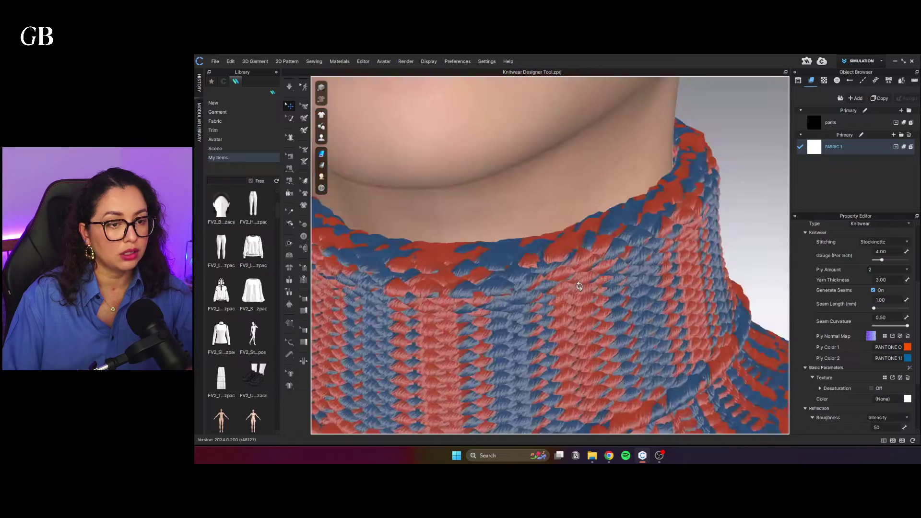
{"action": "scroll", "coordinate": [581, 298], "scroll_direction": "down", "scroll_amount": 4}
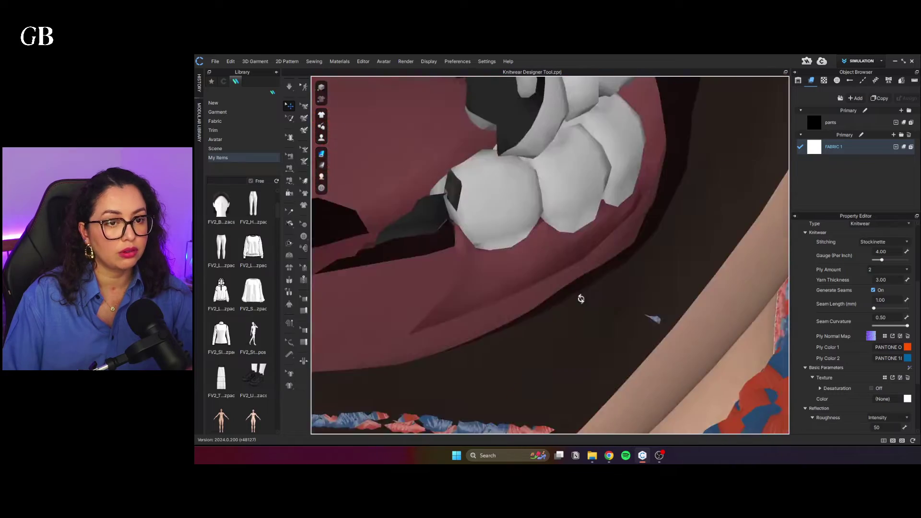
{"action": "scroll", "coordinate": [584, 292], "scroll_direction": "up", "scroll_amount": 4}
{"action": "scroll", "coordinate": [595, 307], "scroll_direction": "up", "scroll_amount": 3}
Try a yarn thickness of 0.50 on the sweater's knit and settle on a yarn thickness of 1.50
{"action": "double_click", "coordinate": [890, 281]}
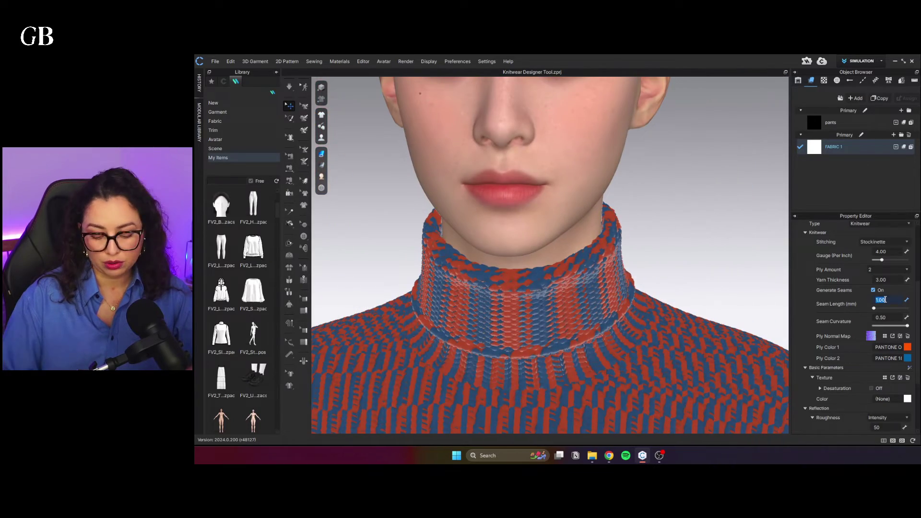
{"action": "type", "text": "0.5"}
{"action": "key", "text": "Return"}
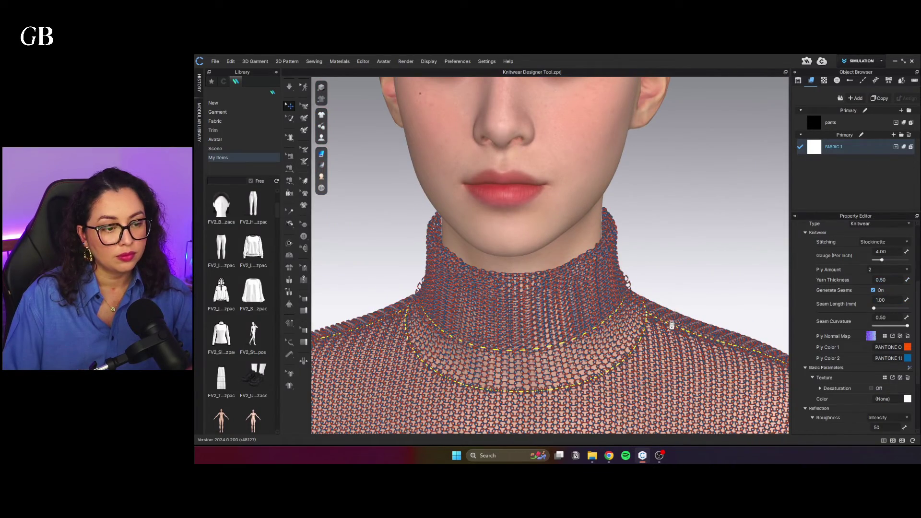
{"action": "scroll", "coordinate": [671, 326], "scroll_direction": "up", "scroll_amount": 3}
{"action": "middle_click_drag", "start_coordinate": [671, 325], "coordinate": [661, 254]}
{"action": "scroll", "coordinate": [605, 292], "scroll_direction": "down", "scroll_amount": 3}
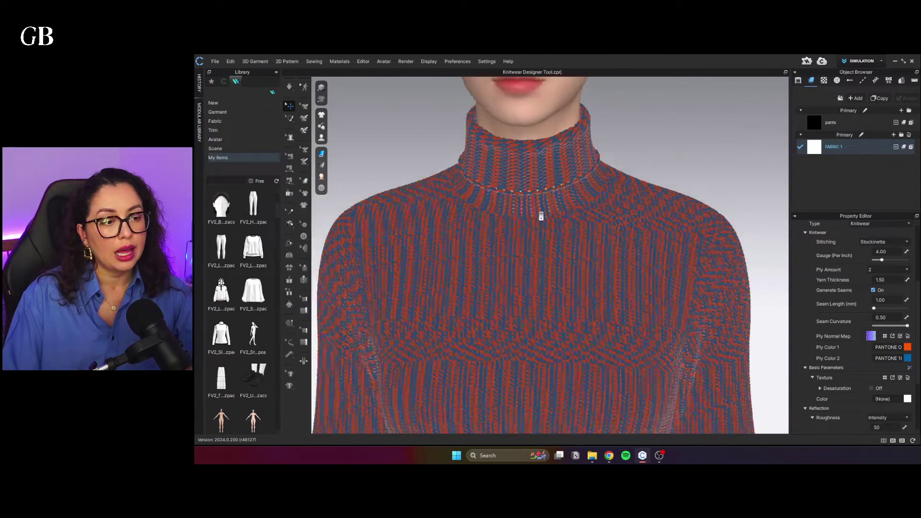
{"action": "middle_click_drag", "start_coordinate": [540, 214], "coordinate": [541, 206]}
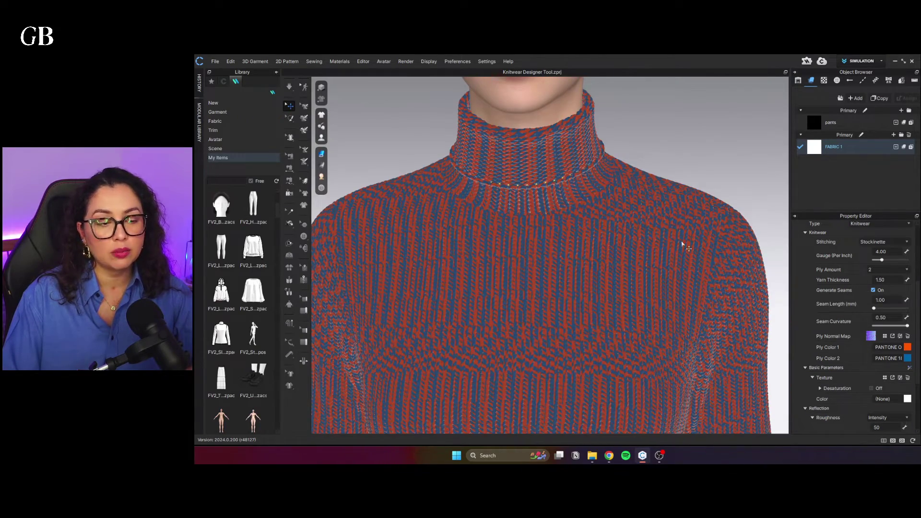
{"action": "middle_click_drag", "start_coordinate": [683, 246], "coordinate": [660, 299]}
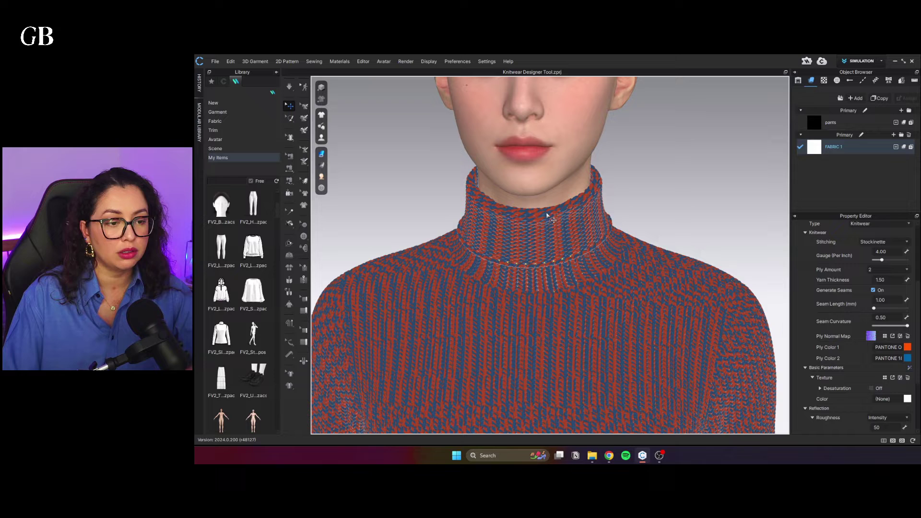
Switch seam generation off to examine the shoulder and collar seams, and switch it back on for FABRIC 1
{"action": "left_click", "coordinate": [873, 291]}
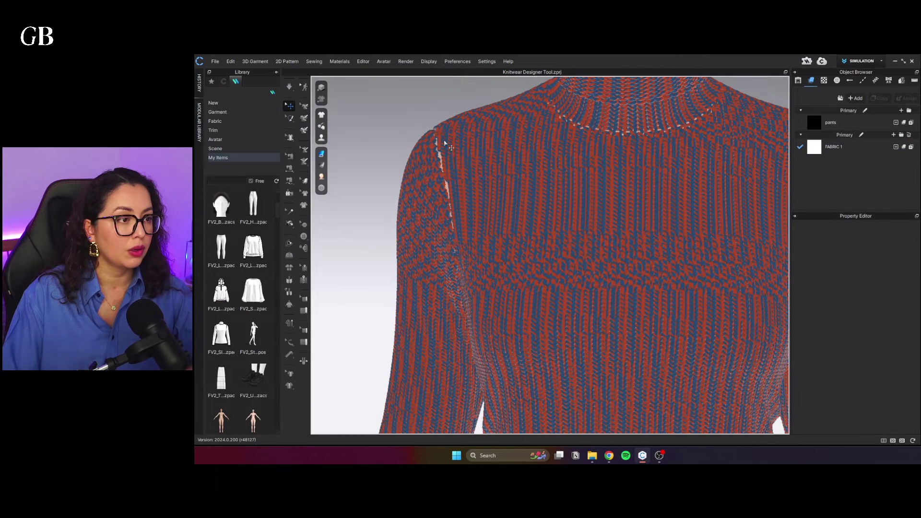
{"action": "scroll", "coordinate": [436, 150], "scroll_direction": "up", "scroll_amount": 3}
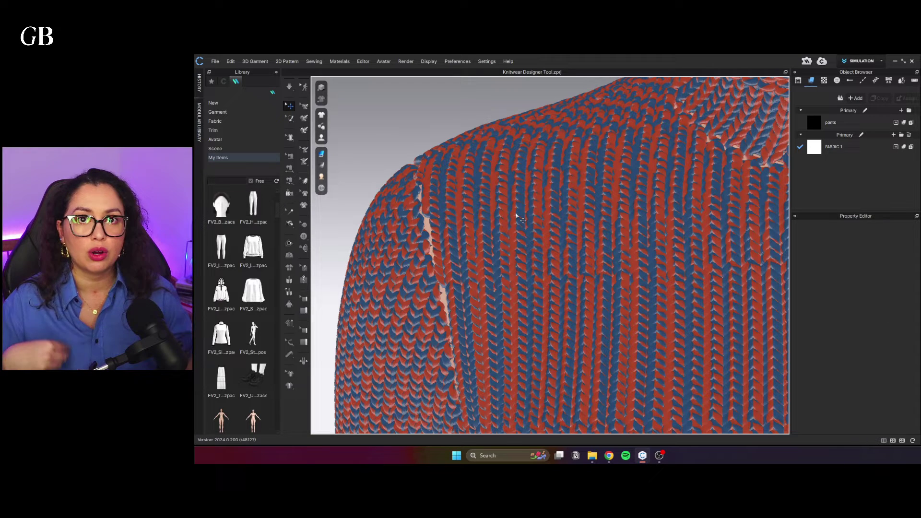
{"action": "left_click", "coordinate": [826, 146]}
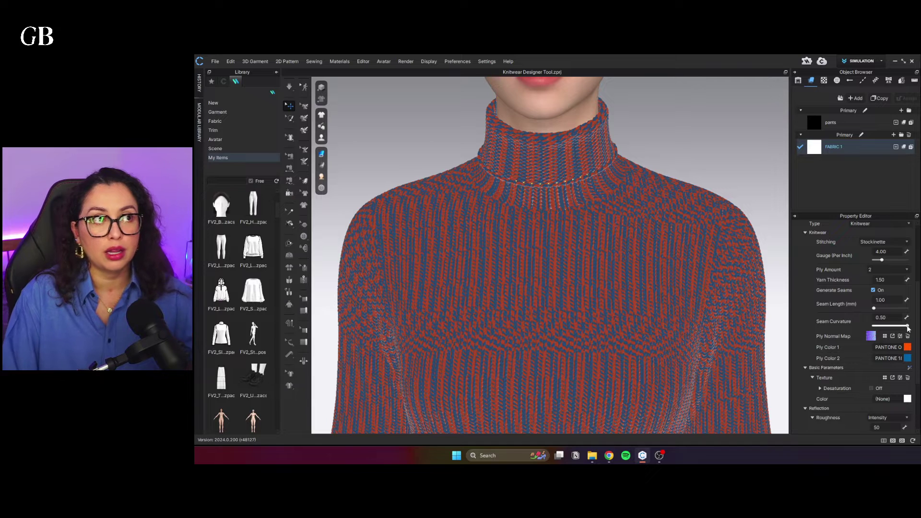
Try seam curvatures of 0.22 and 0.07 on the sweater's knit and return the seam curvature to 0.50
{"action": "left_click_drag", "start_coordinate": [908, 327], "coordinate": [888, 328]}
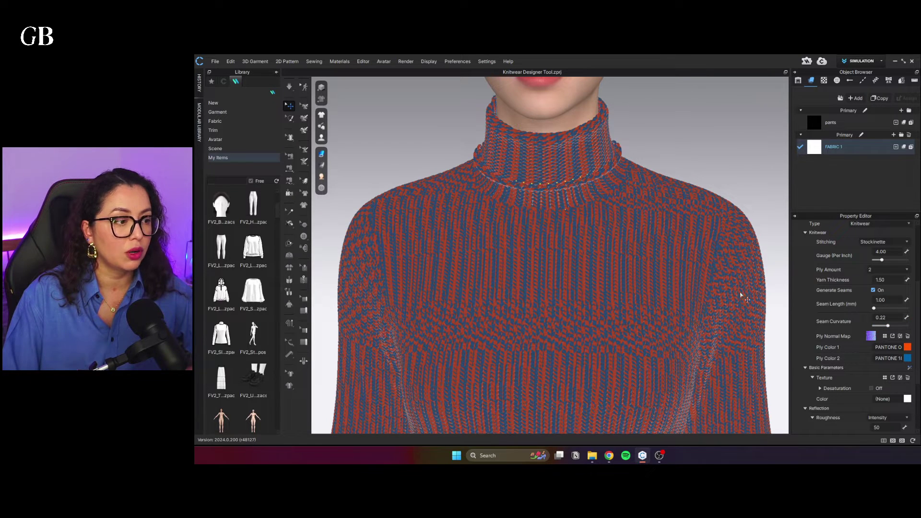
{"action": "left_click_drag", "start_coordinate": [888, 328], "coordinate": [877, 328]}
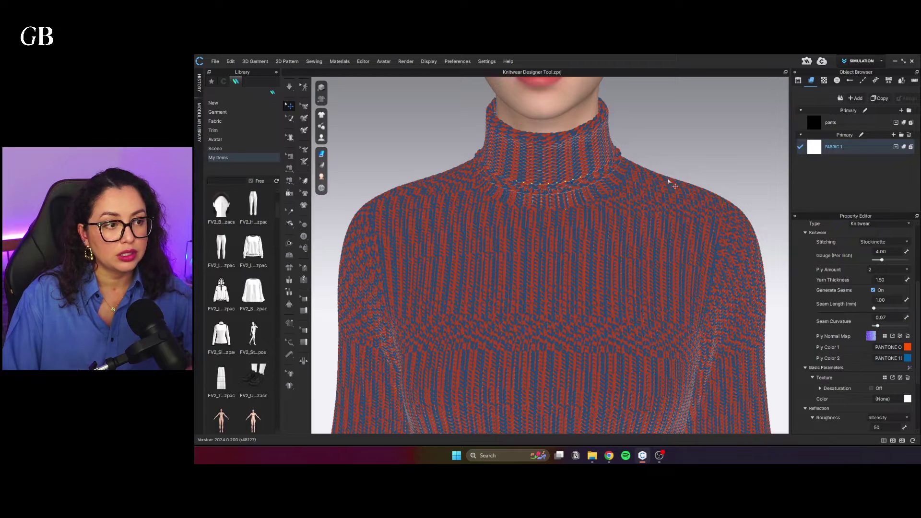
{"action": "right_click_drag", "start_coordinate": [540, 201], "coordinate": [613, 204]}
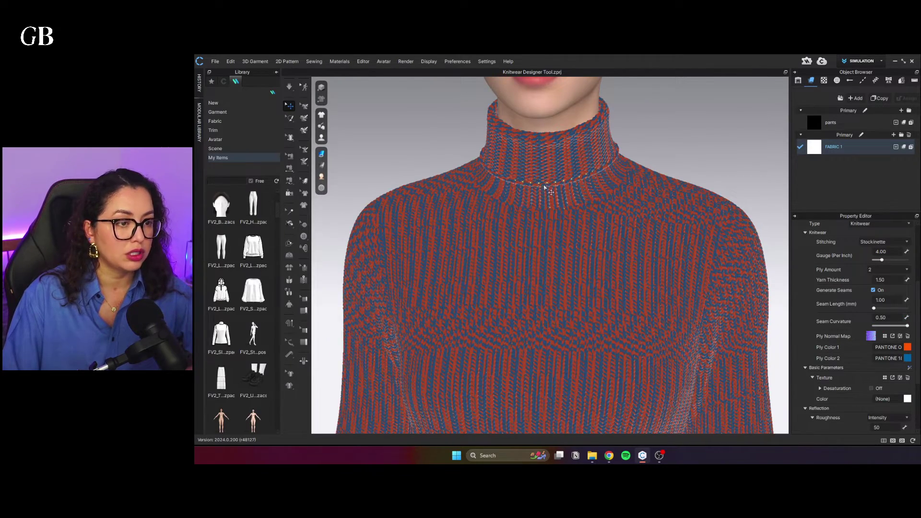
Simulate the knitted sweater on the avatar and grab its front panel near the hem
{"action": "scroll", "coordinate": [827, 333], "scroll_direction": "down", "scroll_amount": 2}
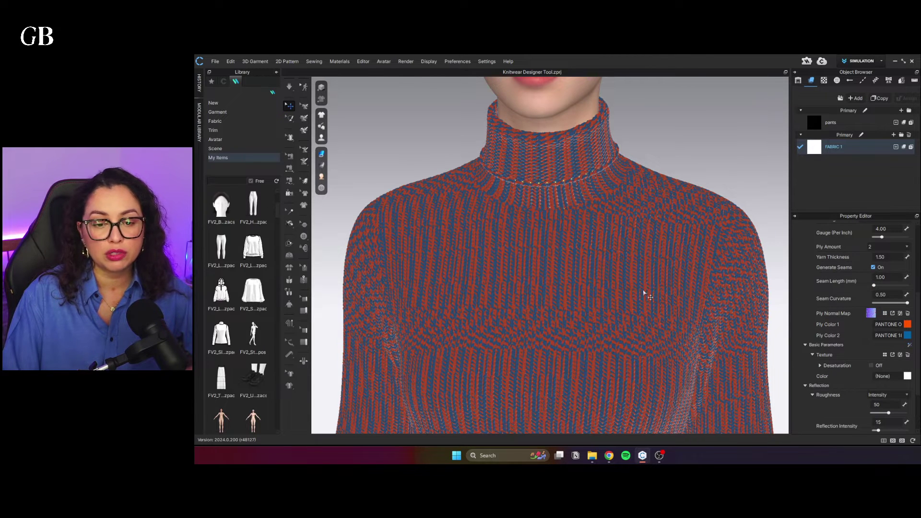
{"action": "scroll", "coordinate": [644, 291], "scroll_direction": "down", "scroll_amount": 2}
{"action": "middle_click_drag", "start_coordinate": [644, 290], "coordinate": [623, 247]}
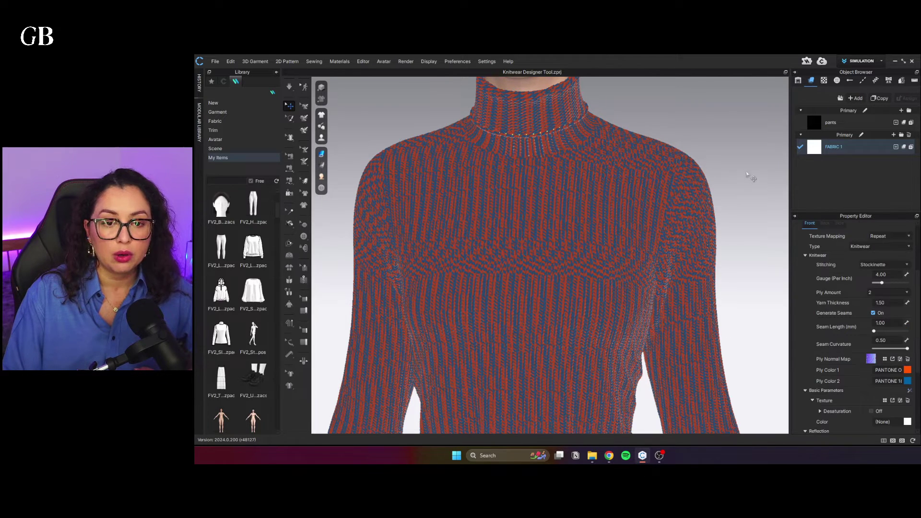
{"action": "left_click", "coordinate": [719, 104]}
{"action": "key", "text": "2"}
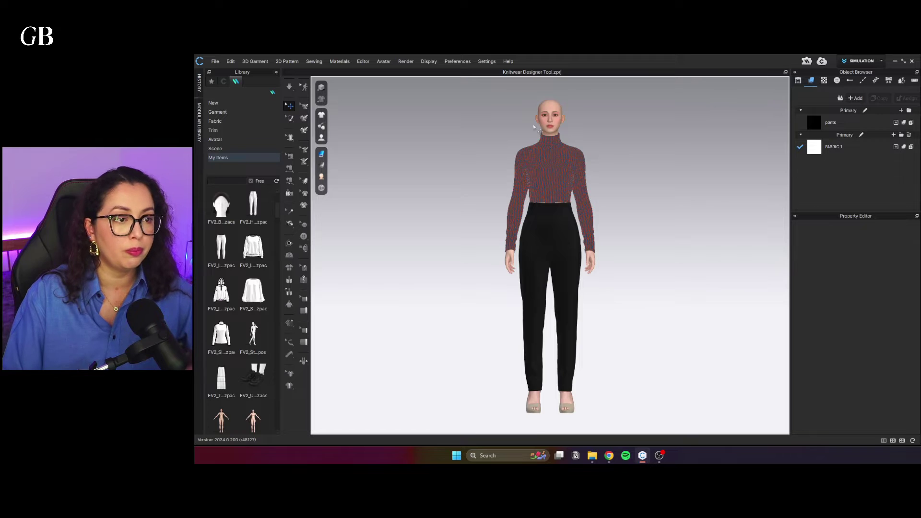
{"action": "scroll", "coordinate": [534, 126], "scroll_direction": "up", "scroll_amount": 8}
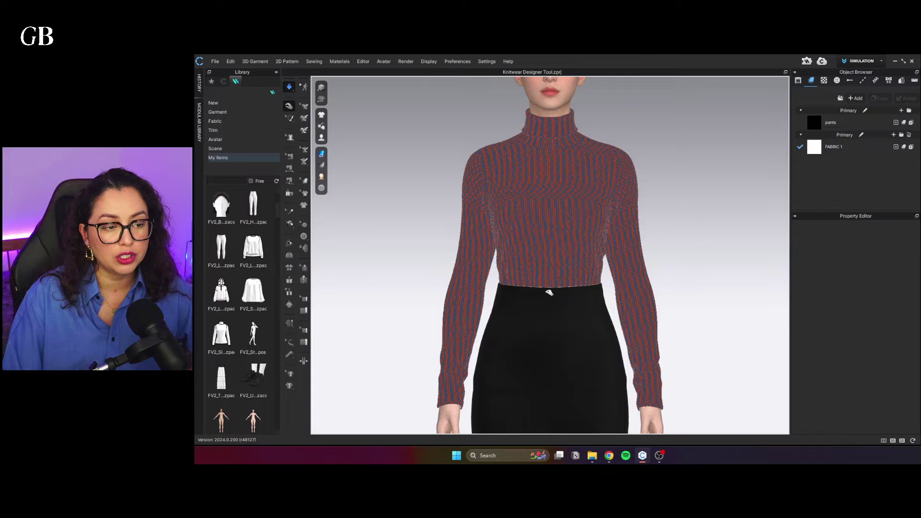
{"action": "left_click", "coordinate": [543, 276]}
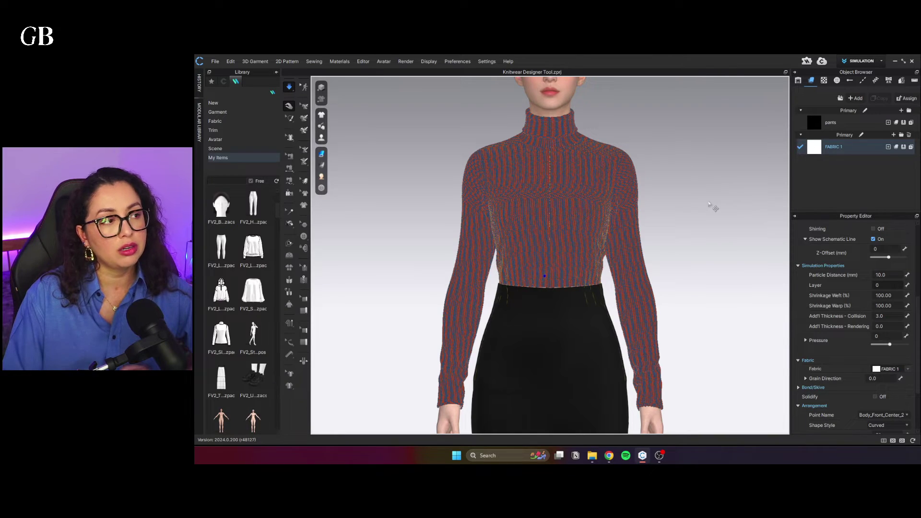
Examine the simulated sweater's knit from the side, close up at the collar and from the front
{"action": "right_click_drag", "start_coordinate": [694, 249], "coordinate": [695, 214]}
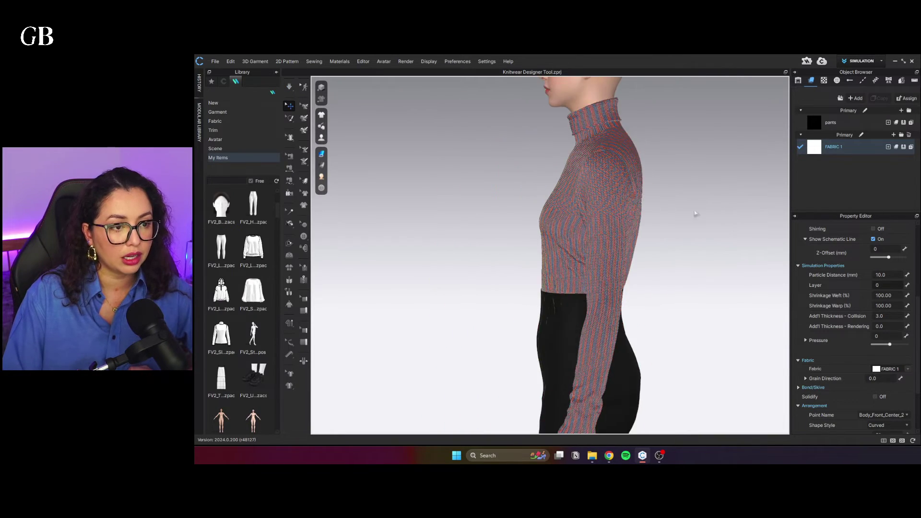
{"action": "scroll", "coordinate": [629, 189], "scroll_direction": "up", "scroll_amount": 6}
{"action": "middle_click_drag", "start_coordinate": [635, 263], "coordinate": [620, 276]}
{"action": "key", "text": "2"}
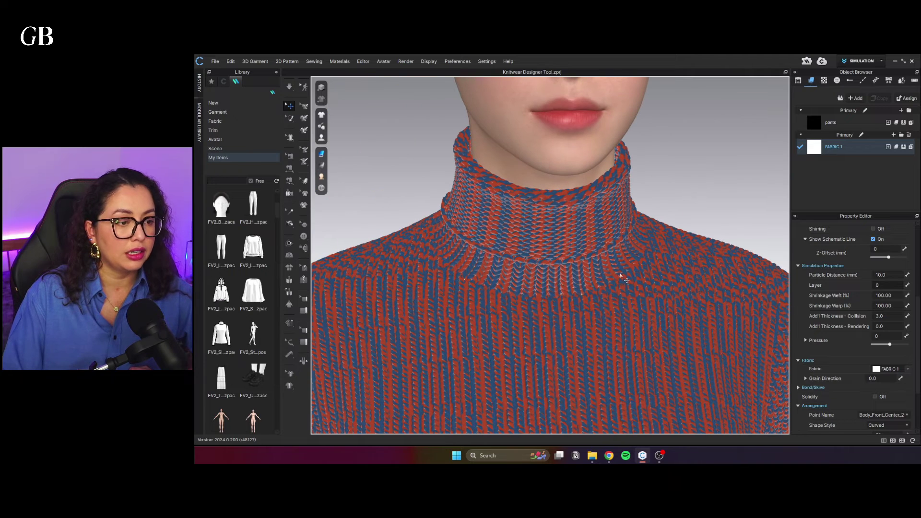
{"action": "left_click", "coordinate": [690, 194]}
{"action": "key", "text": "2"}
{"action": "scroll", "coordinate": [596, 241], "scroll_direction": "up", "scroll_amount": 4}
{"action": "middle_click_drag", "start_coordinate": [596, 162], "coordinate": [567, 207]}
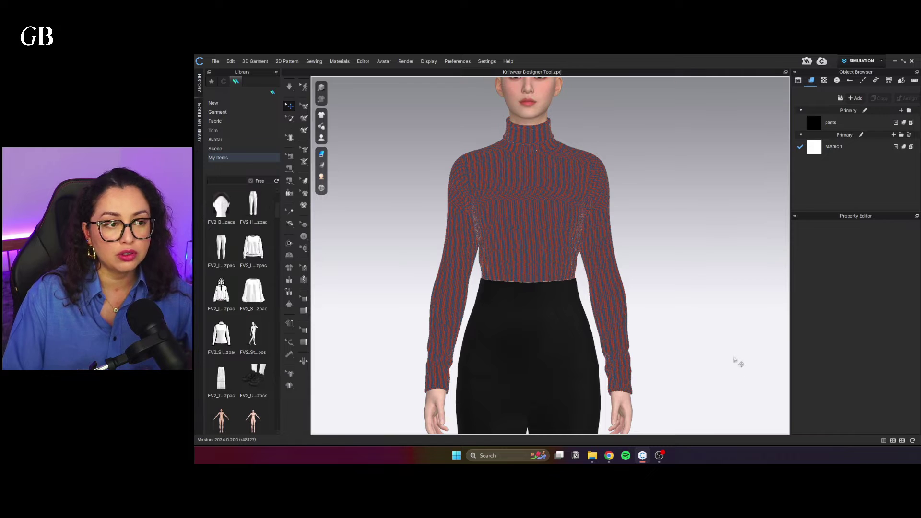
Duplicate FABRIC 1 and set Ply Color 2 of the copy to Black
{"action": "left_click", "coordinate": [834, 146]}
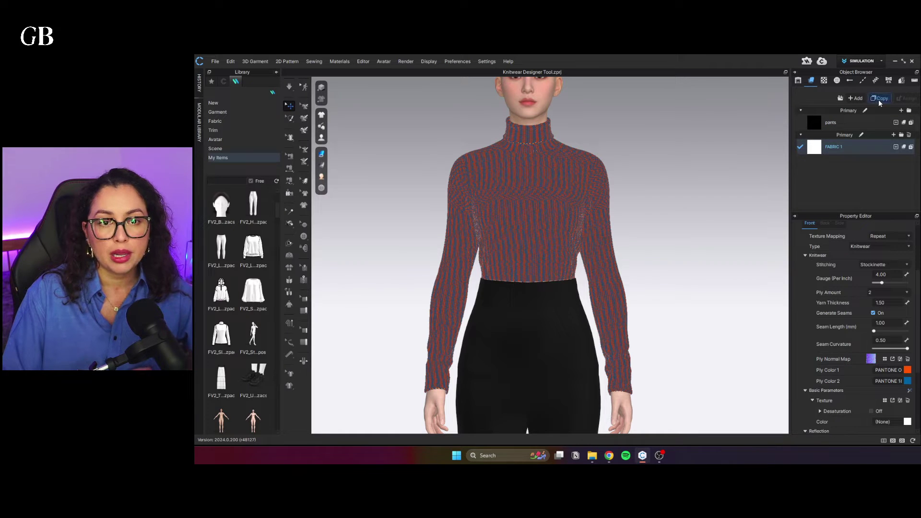
{"action": "left_click", "coordinate": [880, 98]}
{"action": "scroll", "coordinate": [852, 320], "scroll_direction": "up", "scroll_amount": 1}
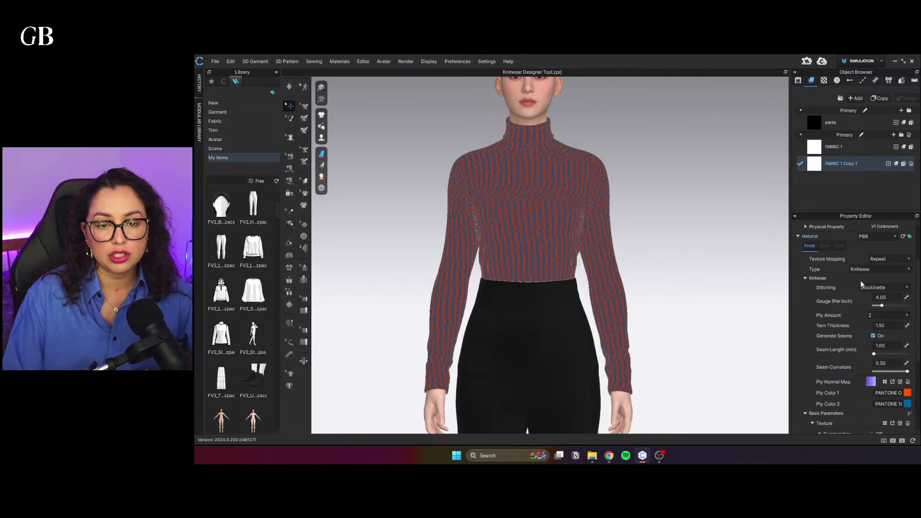
{"action": "left_click", "coordinate": [907, 393]}
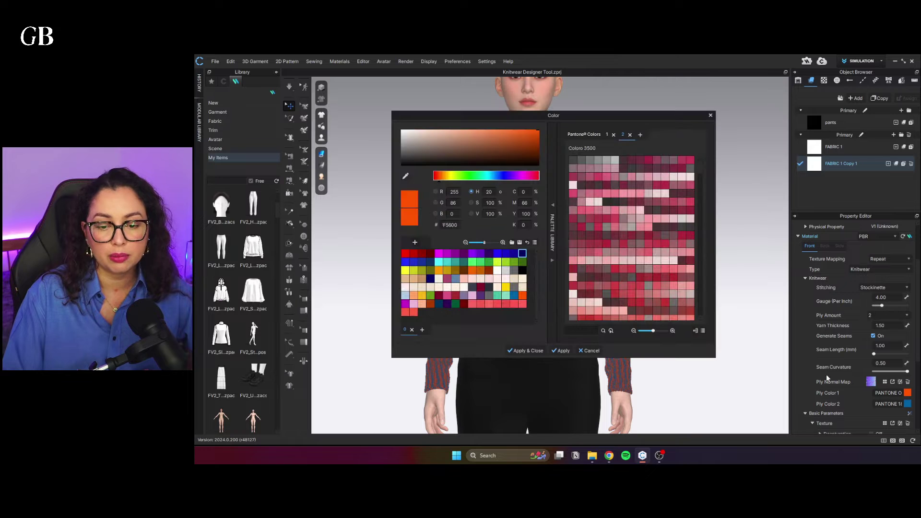
{"action": "left_click", "coordinate": [523, 277]}
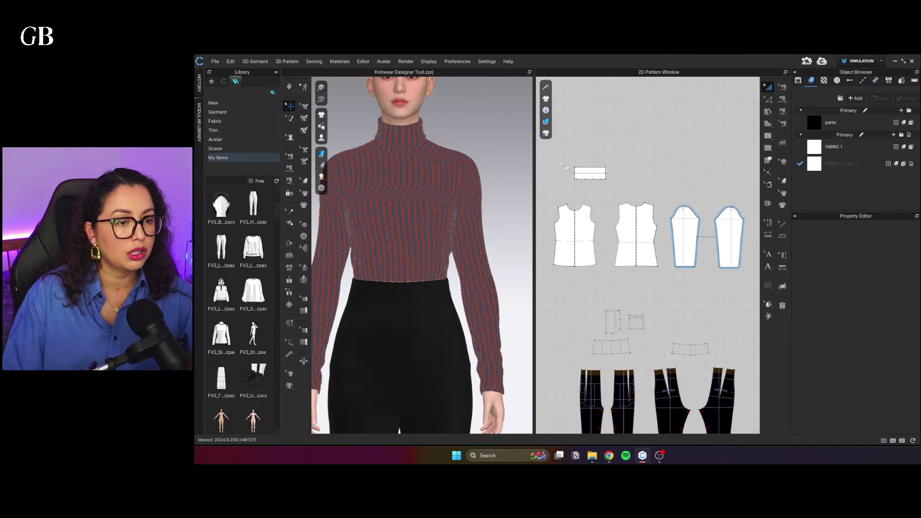
Assign FABRIC 1 Copy 1 to the turtleneck's collar pattern piece and check it on the avatar
{"action": "left_click", "coordinate": [590, 173]}
{"action": "left_click", "coordinate": [888, 164]}
{"action": "left_click", "coordinate": [703, 143]}
{"action": "middle_click_drag", "start_coordinate": [426, 143], "coordinate": [475, 190]}
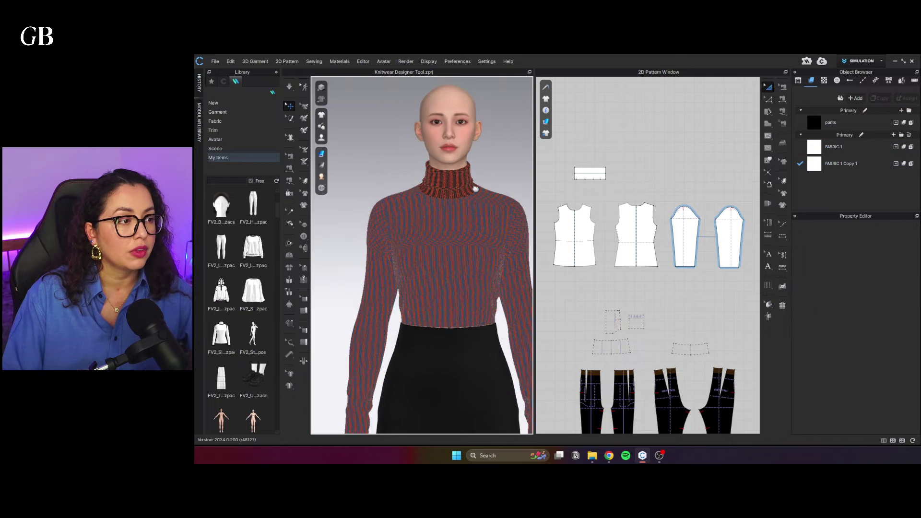
{"action": "scroll", "coordinate": [475, 188], "scroll_direction": "up", "scroll_amount": 5}
Set the collar fabric's stitching to Rib 1×1 and its ply amount to 1
{"action": "left_click", "coordinate": [444, 201]}
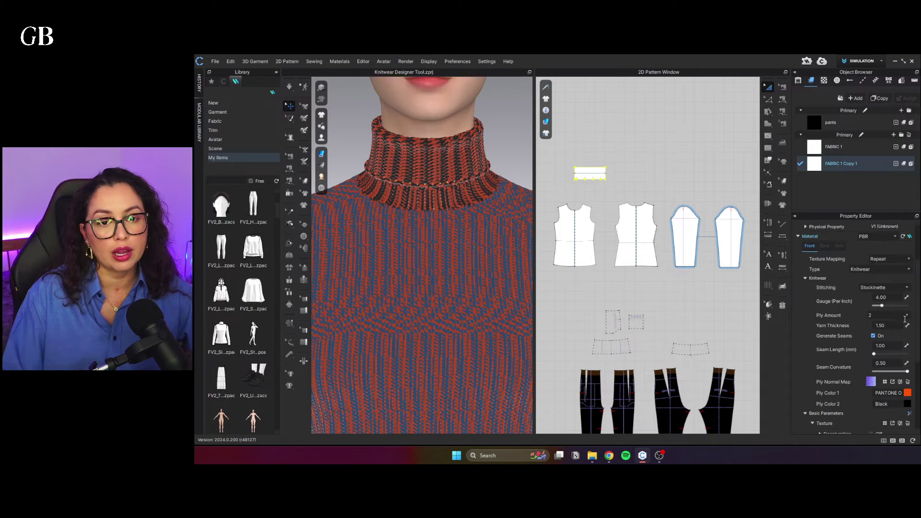
{"action": "left_click", "coordinate": [878, 287]}
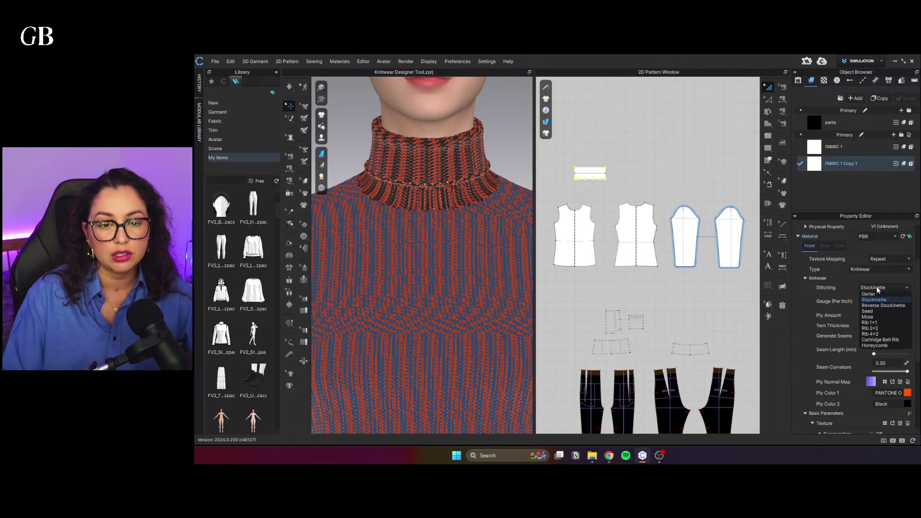
{"action": "left_click", "coordinate": [885, 320]}
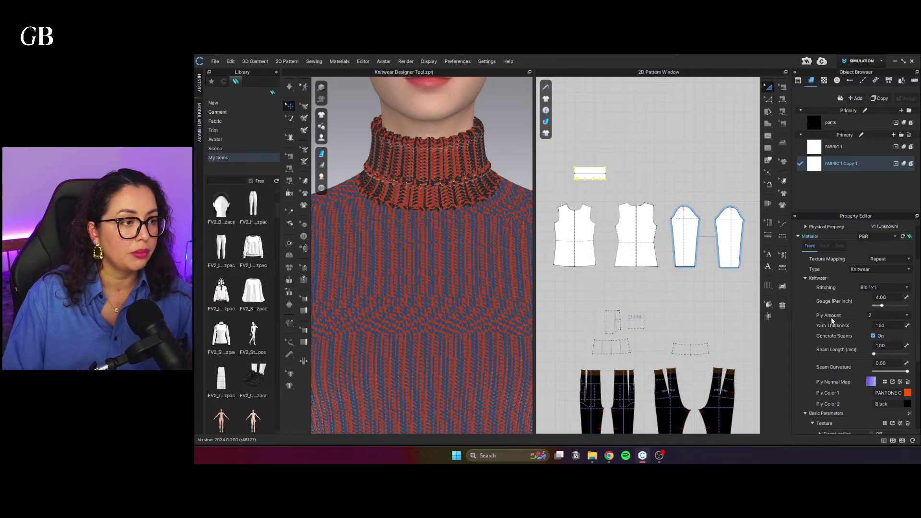
{"action": "left_click", "coordinate": [878, 315]}
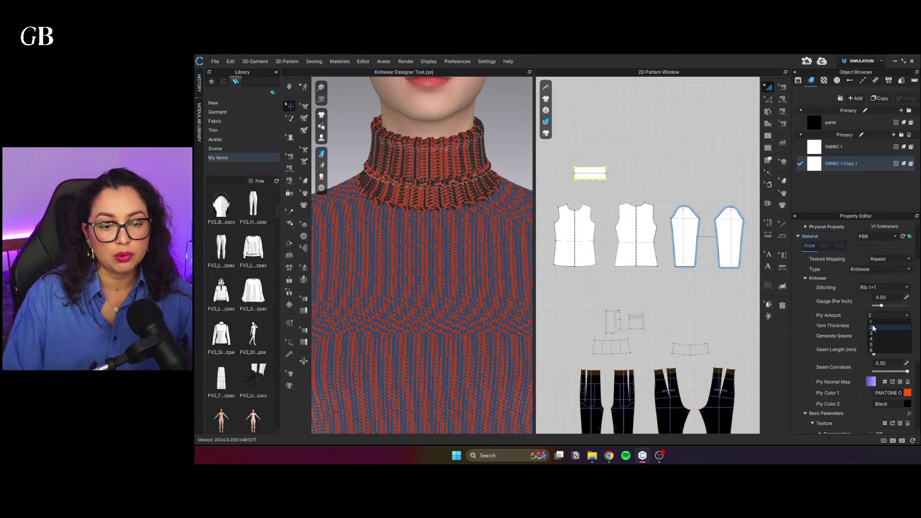
{"action": "left_click", "coordinate": [872, 324]}
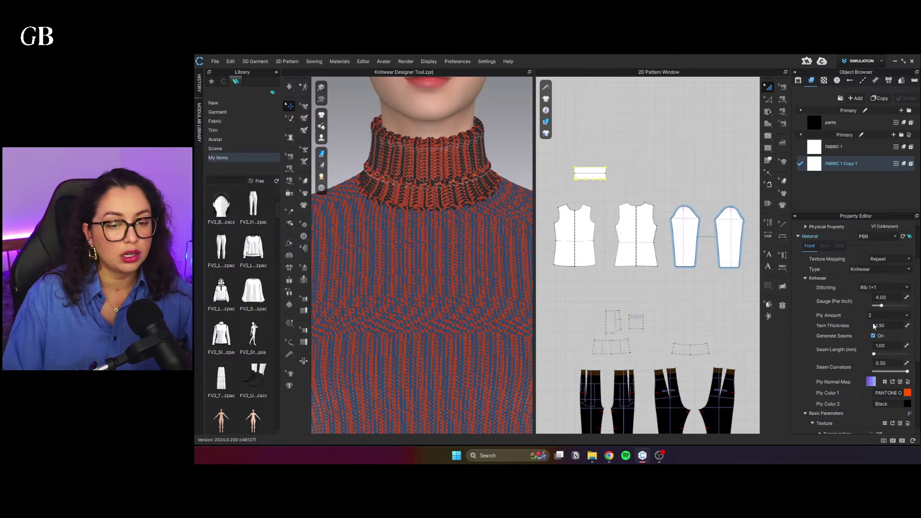
Rename FABRIC 1 as Knit 1
{"action": "left_click", "coordinate": [685, 155]}
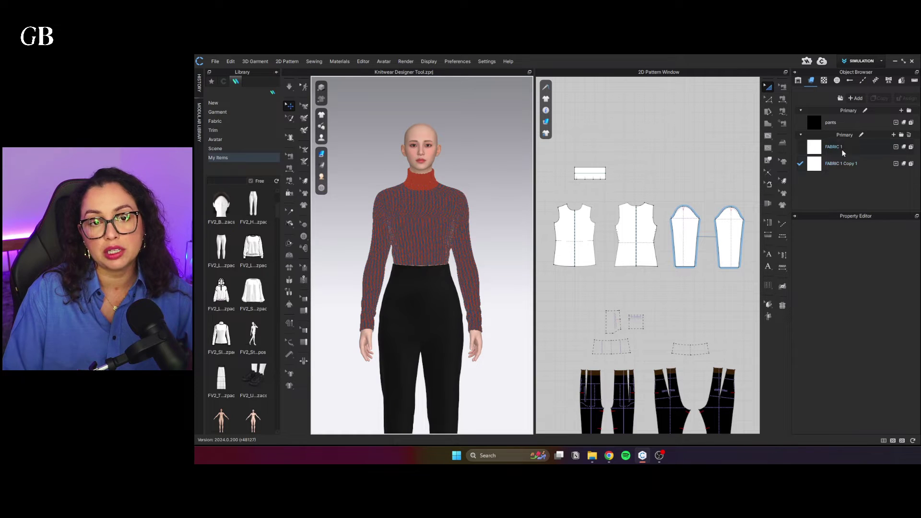
{"action": "left_click", "coordinate": [825, 148]}
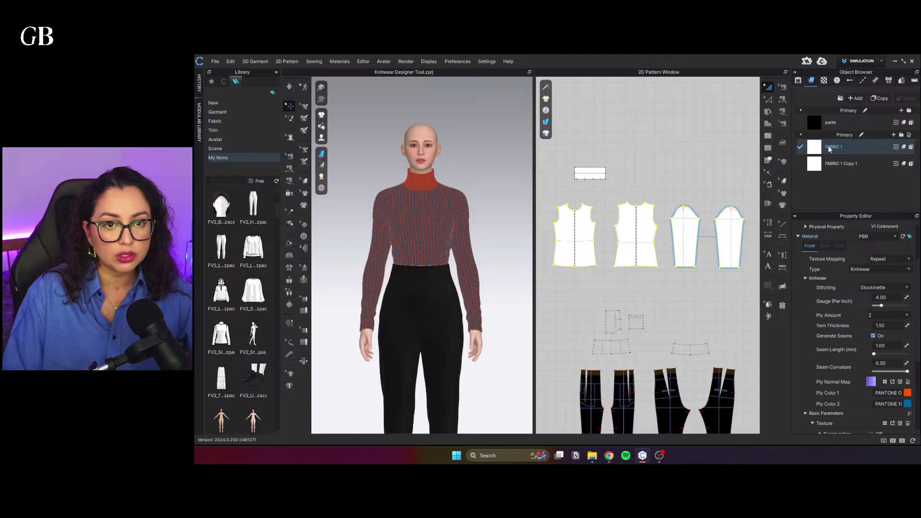
{"action": "double_click", "coordinate": [830, 148]}
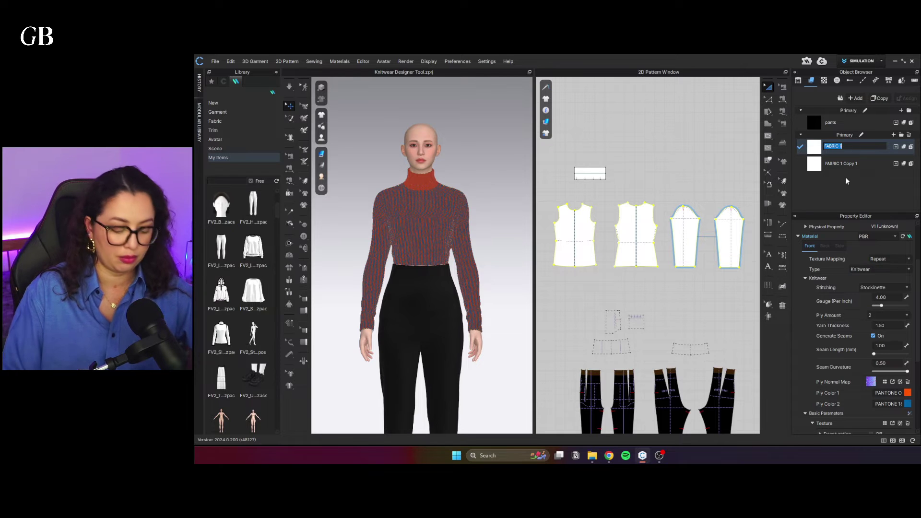
{"action": "type", "text": "Knit"}
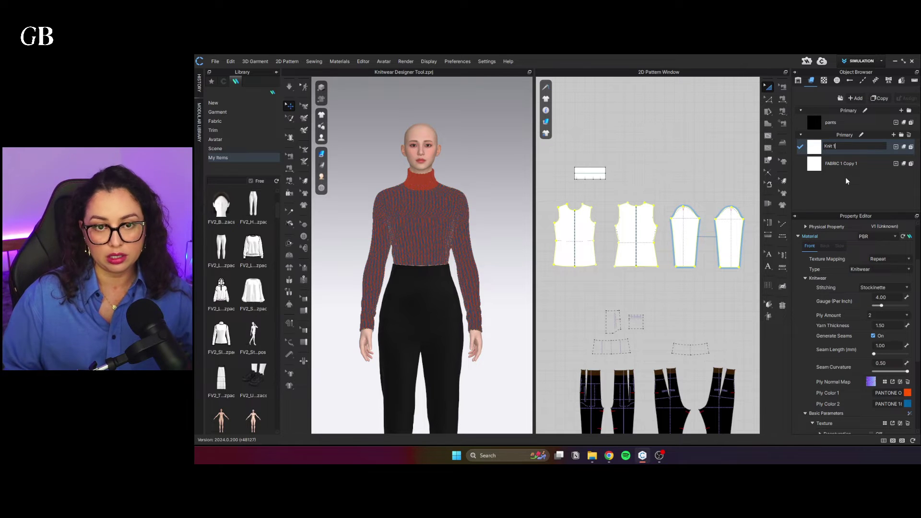
{"action": "type", "text": " 1"}
{"action": "key", "text": "Return"}
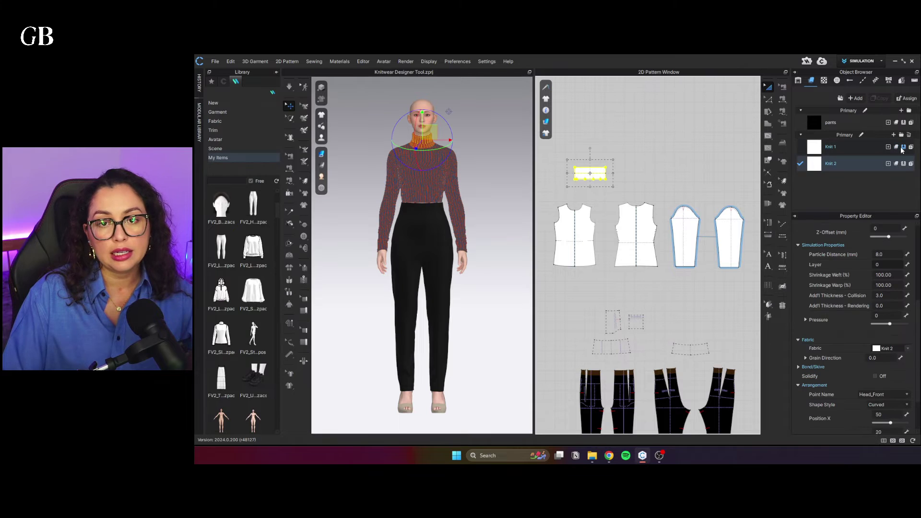
Assign Knit 1 to the collar pattern piece and check the sweater's knit close up at the neck and from the front
{"action": "left_click", "coordinate": [644, 152]}
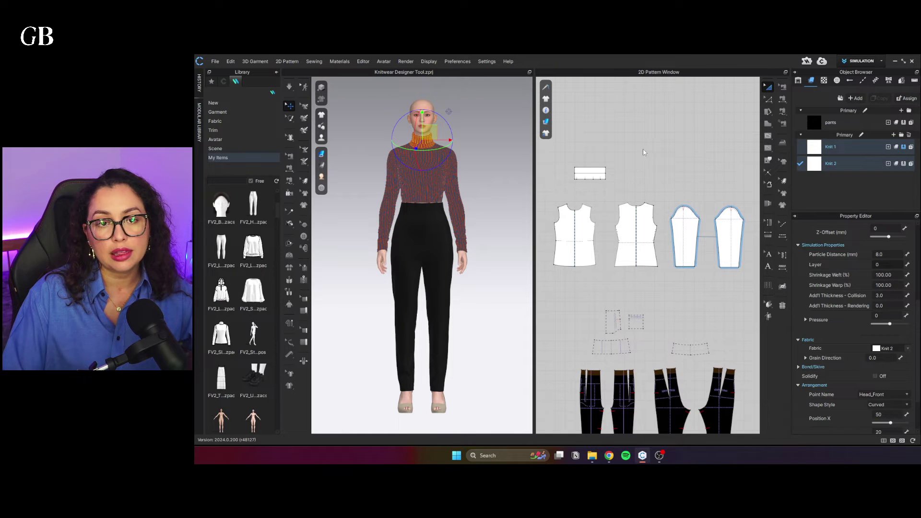
{"action": "left_click", "coordinate": [518, 206]}
{"action": "scroll", "coordinate": [408, 201], "scroll_direction": "up", "scroll_amount": 5}
{"action": "mouse_move", "coordinate": [408, 202]}
{"action": "middle_mouse_down"}
{"action": "mouse_move", "coordinate": [410, 215]}
{"action": "mouse_move", "coordinate": [411, 205]}
{"action": "middle_mouse_up"}
{"action": "scroll", "coordinate": [430, 199], "scroll_direction": "up", "scroll_amount": 5}
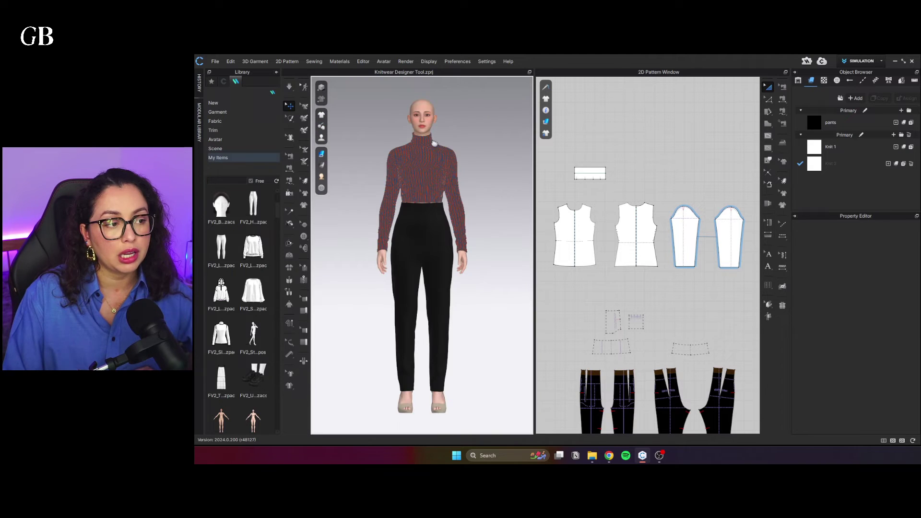
{"action": "middle_click_drag", "start_coordinate": [434, 143], "coordinate": [439, 201]}
{"action": "scroll", "coordinate": [440, 201], "scroll_direction": "up", "scroll_amount": 4}
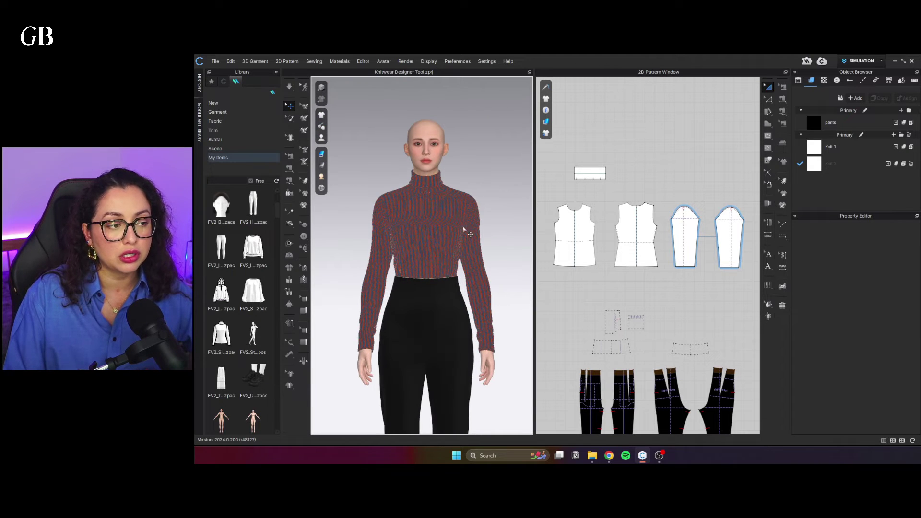
{"action": "scroll", "coordinate": [465, 230], "scroll_direction": "up", "scroll_amount": 1}
{"action": "middle_click_drag", "start_coordinate": [465, 231], "coordinate": [470, 201]}
Review the stitching options available for the Knit 1 fabric
{"action": "left_click", "coordinate": [463, 195]}
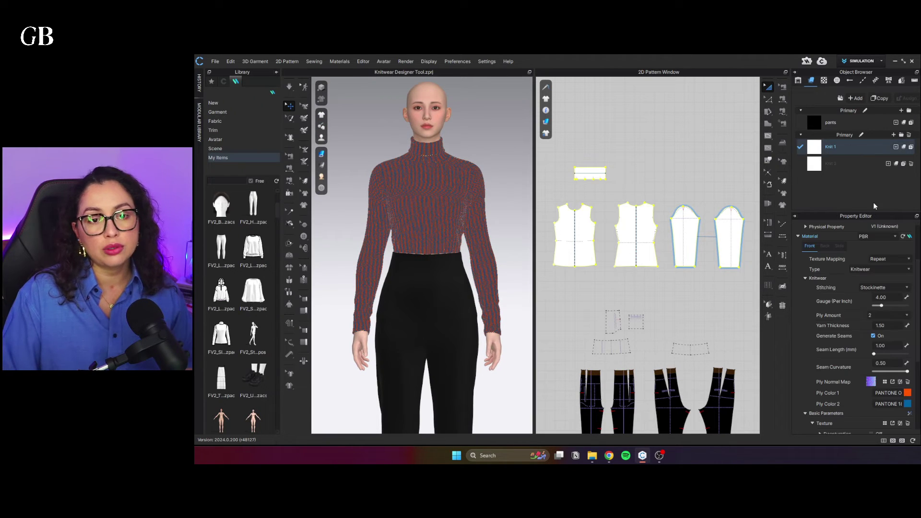
{"action": "left_click", "coordinate": [889, 288]}
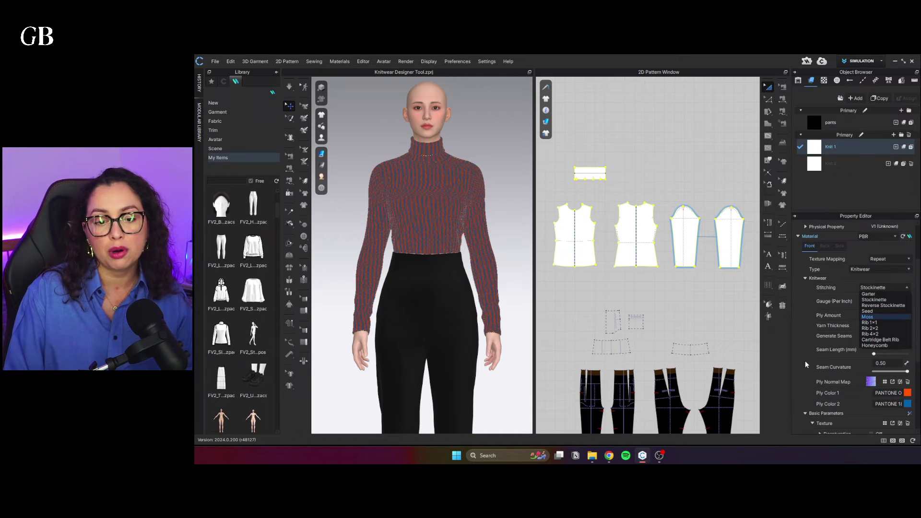
{"action": "left_click", "coordinate": [791, 325]}
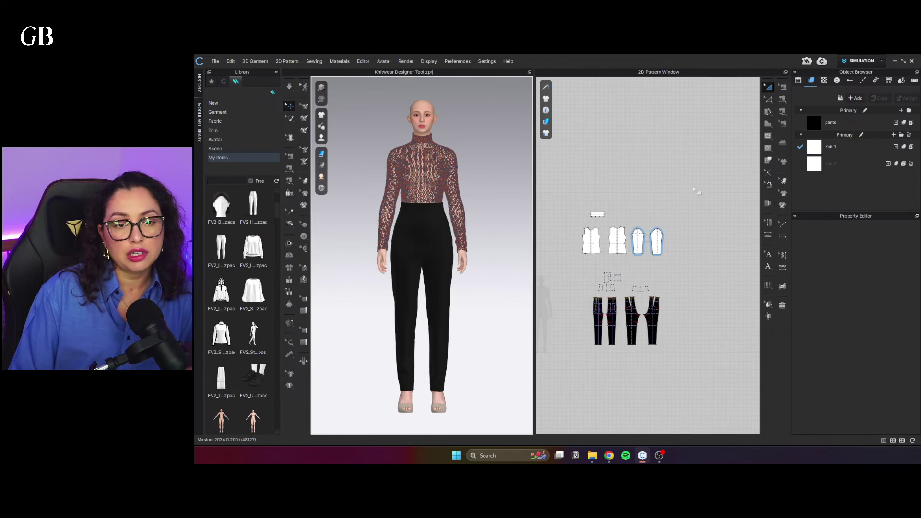
Set the gauge per inch of the Knit 1 fabric to 4
{"action": "left_click", "coordinate": [836, 148]}
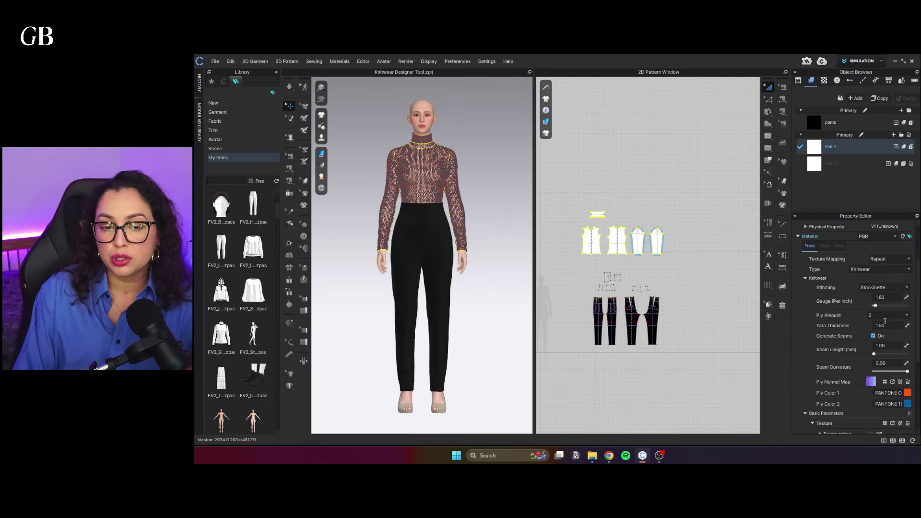
{"action": "left_click", "coordinate": [888, 299]}
{"action": "type", "text": "4"}
{"action": "key", "text": "Return"}
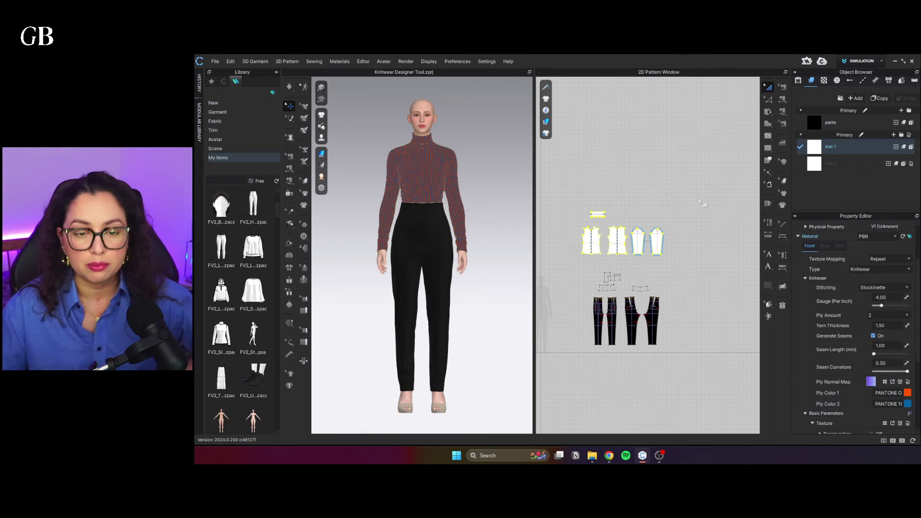
{"action": "left_click", "coordinate": [702, 204]}
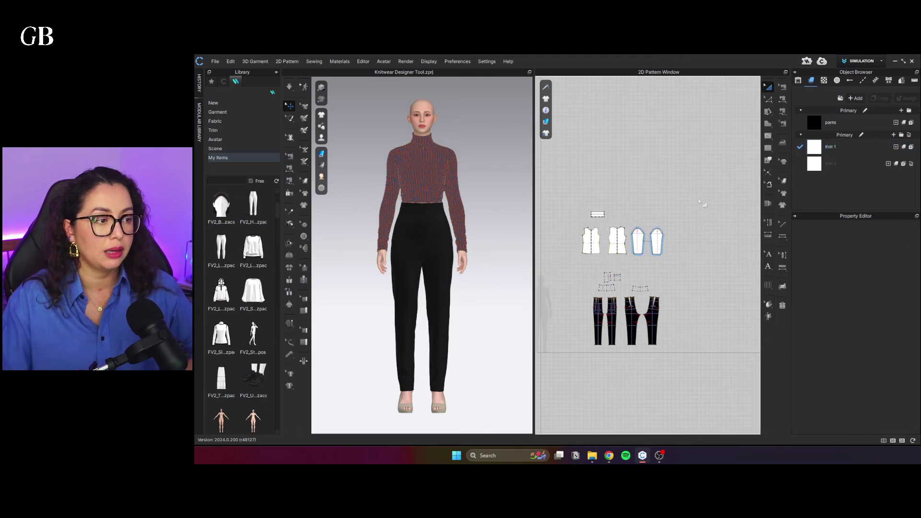